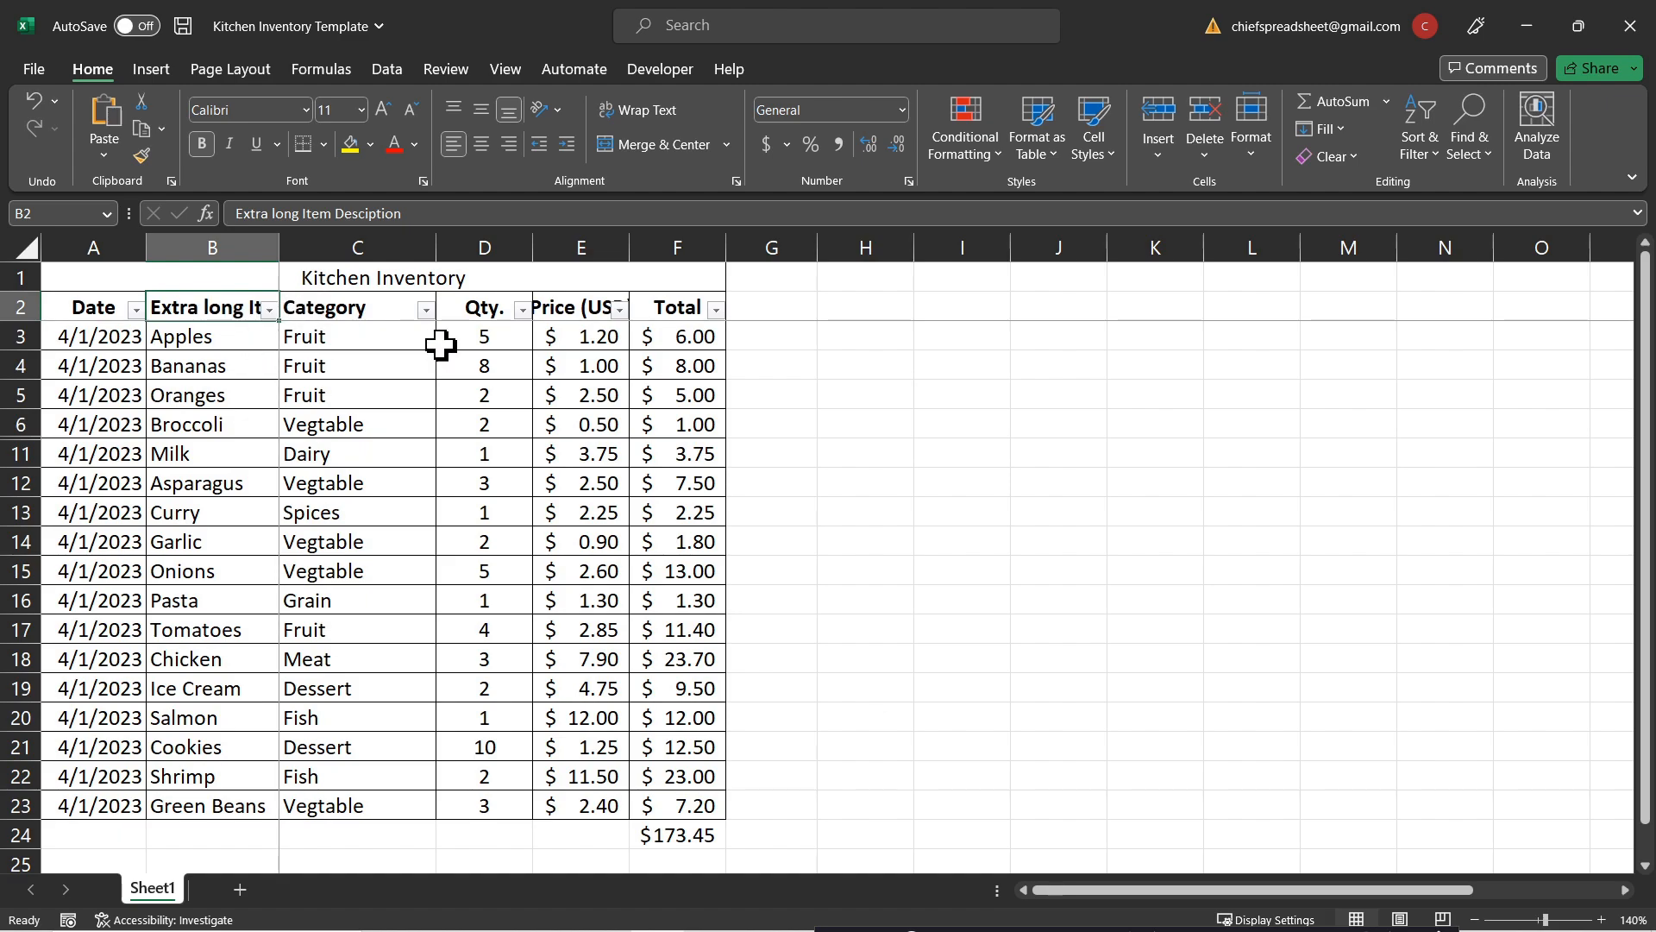
# Step: Widen column B to fit the 'Extra long Item Desciption' header
pyautogui.click(552, 312)
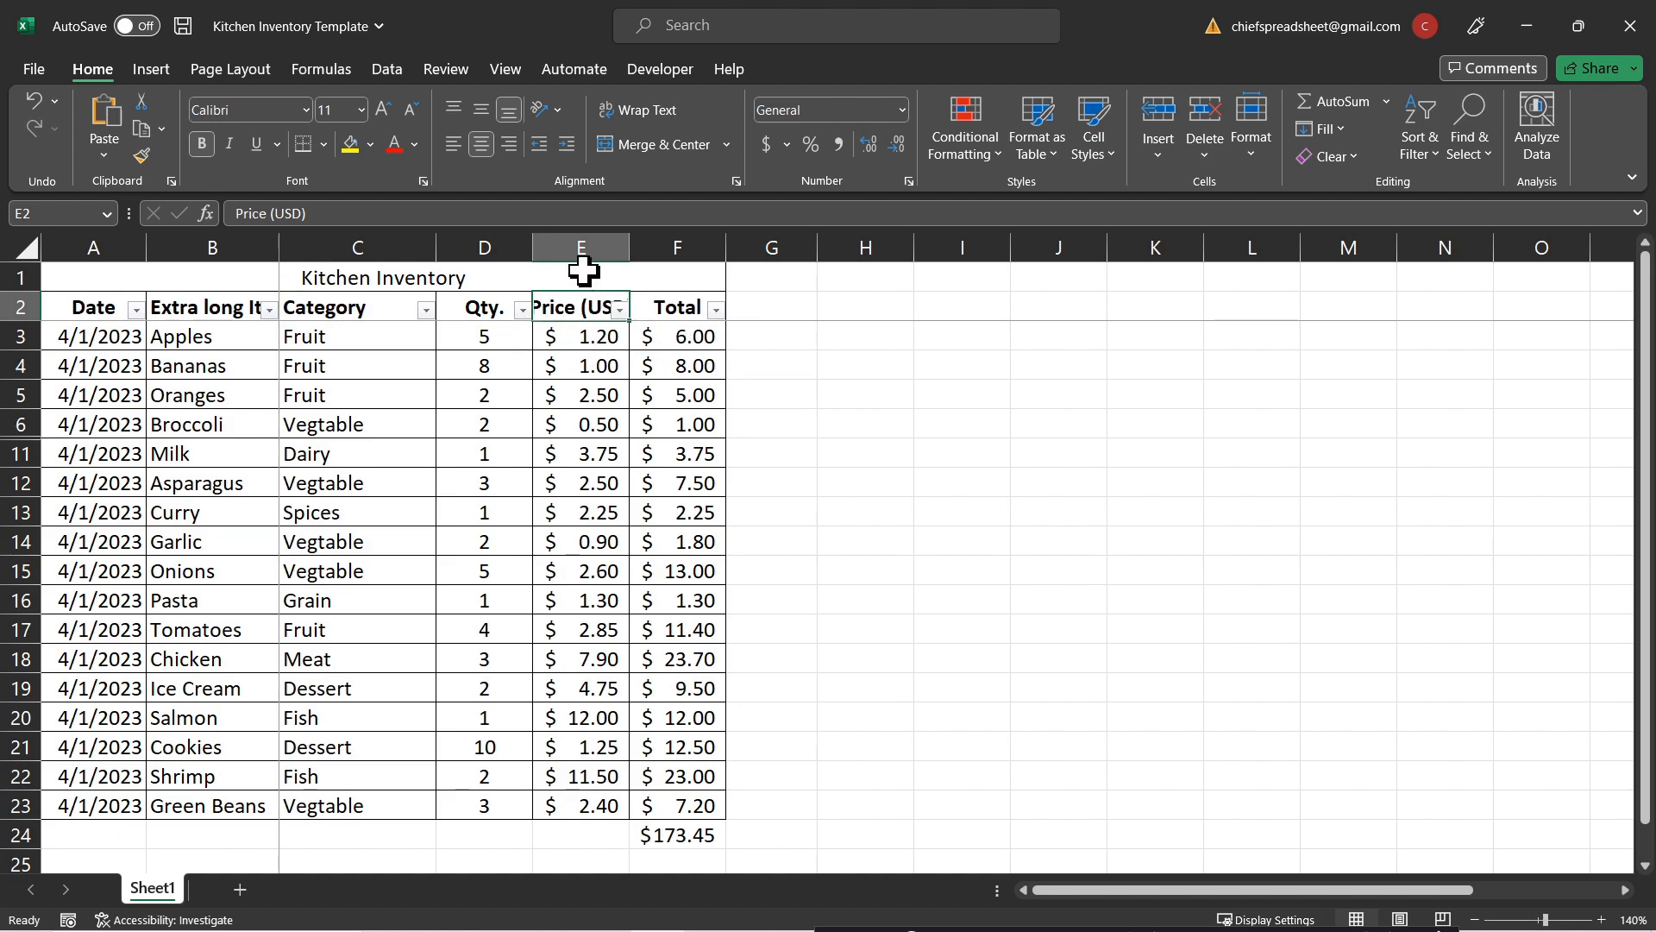
pyautogui.click(783, 353)
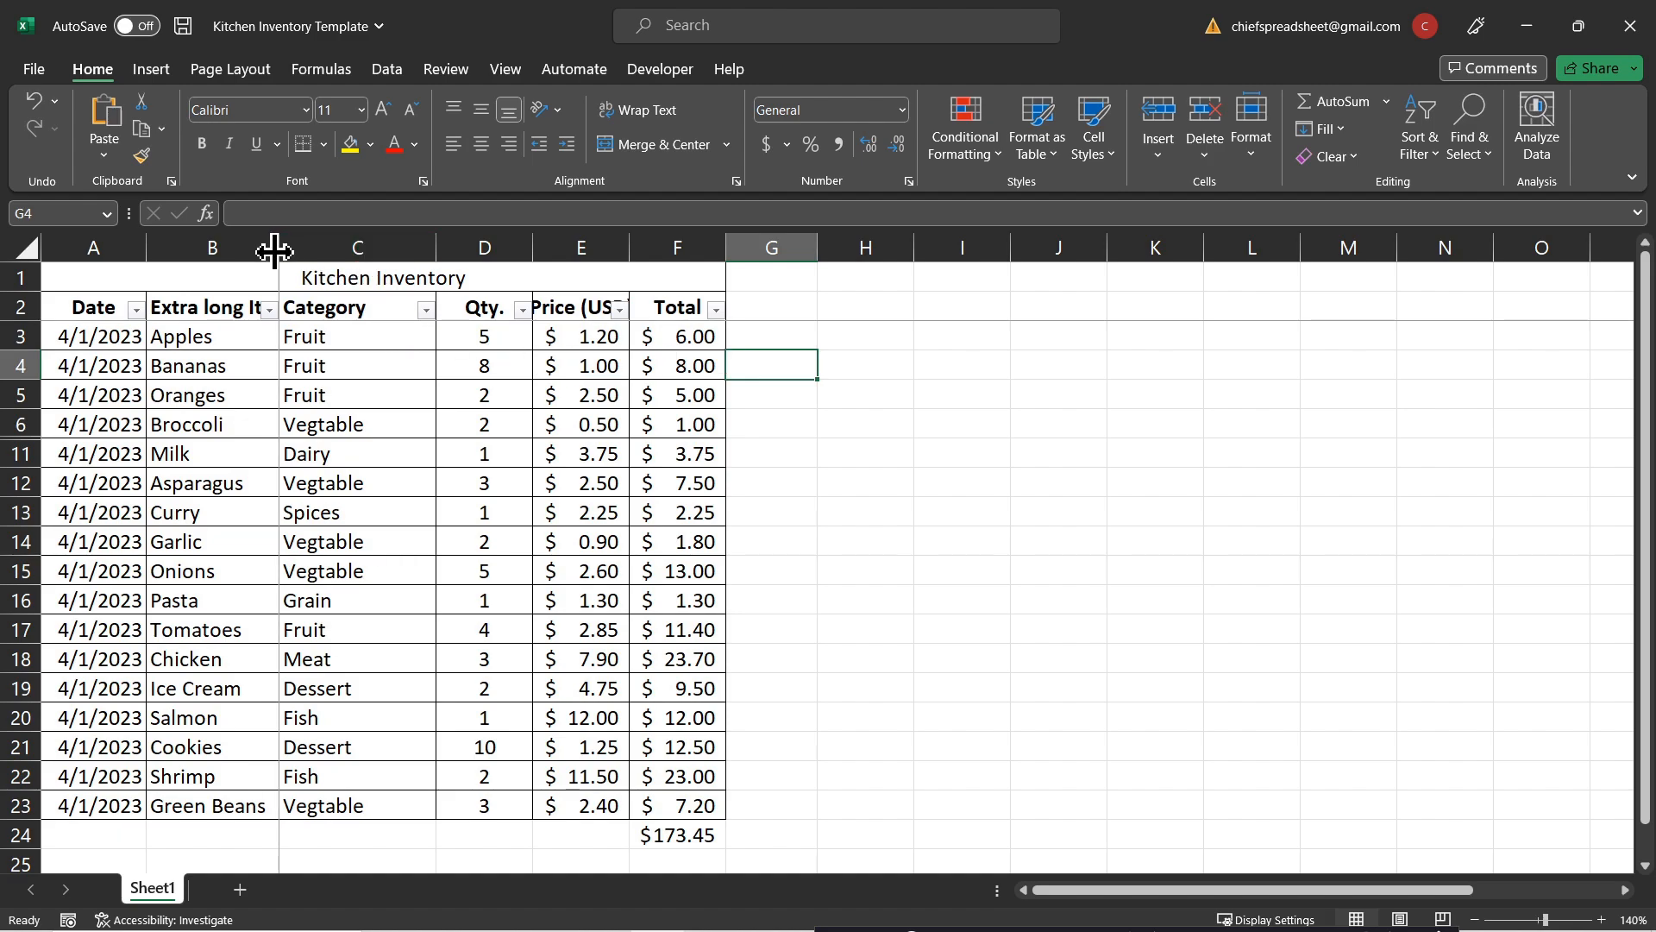
pyautogui.moveTo(273, 248); pyautogui.dragTo(271, 250)
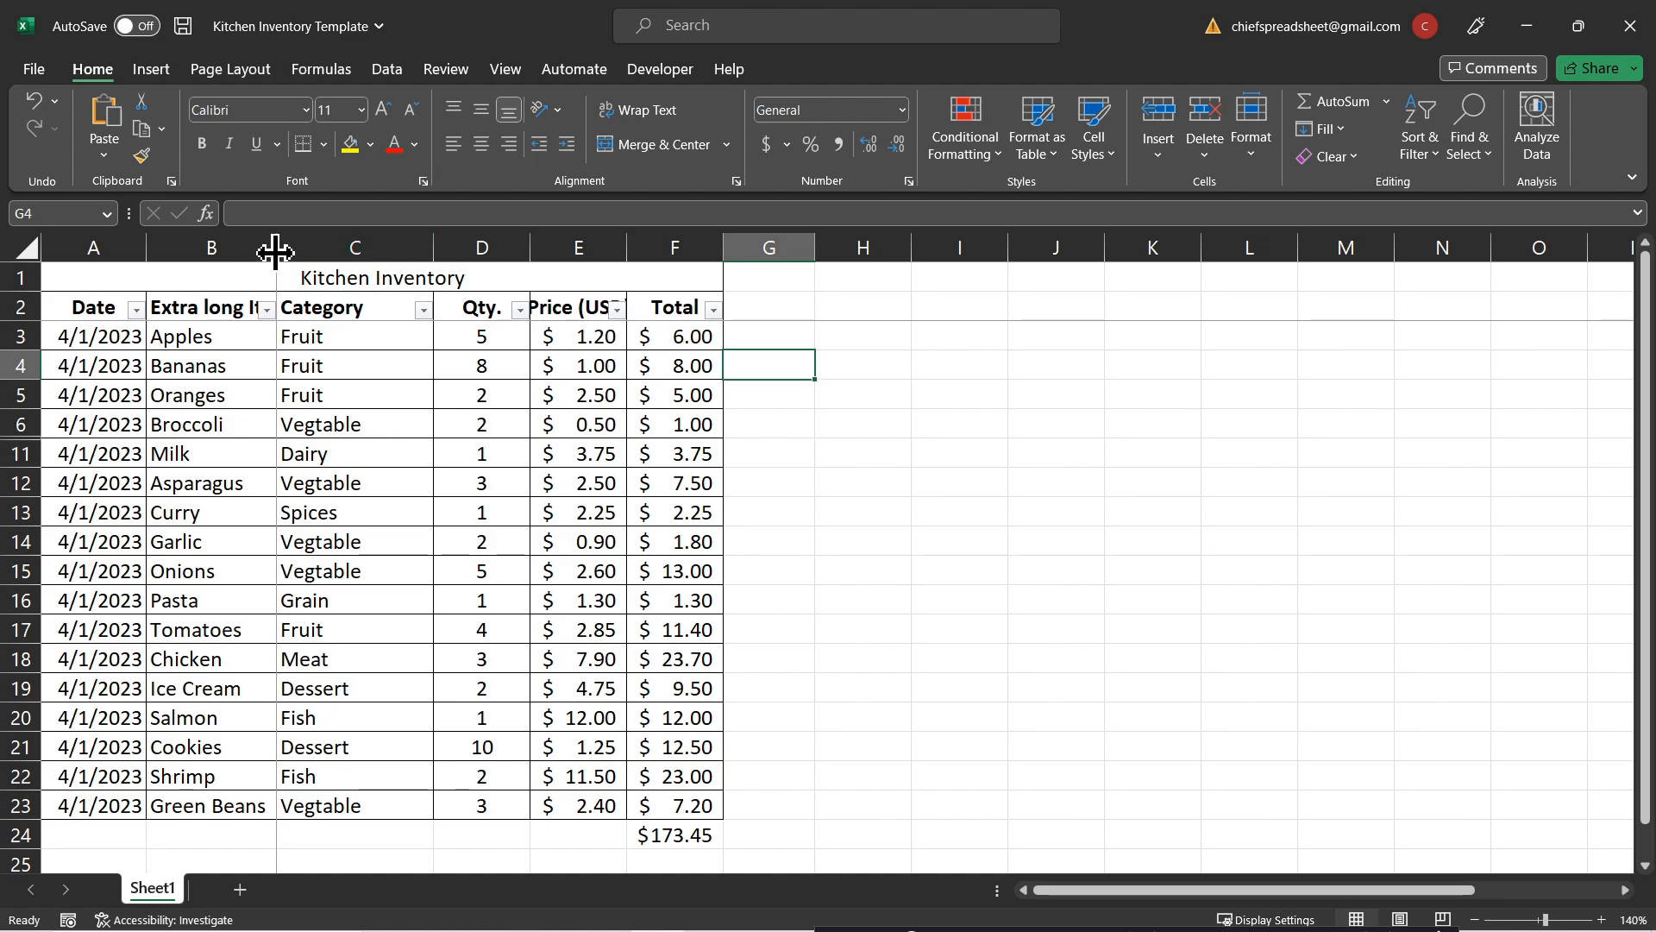
pyautogui.moveTo(275, 251); pyautogui.dragTo(427, 249)
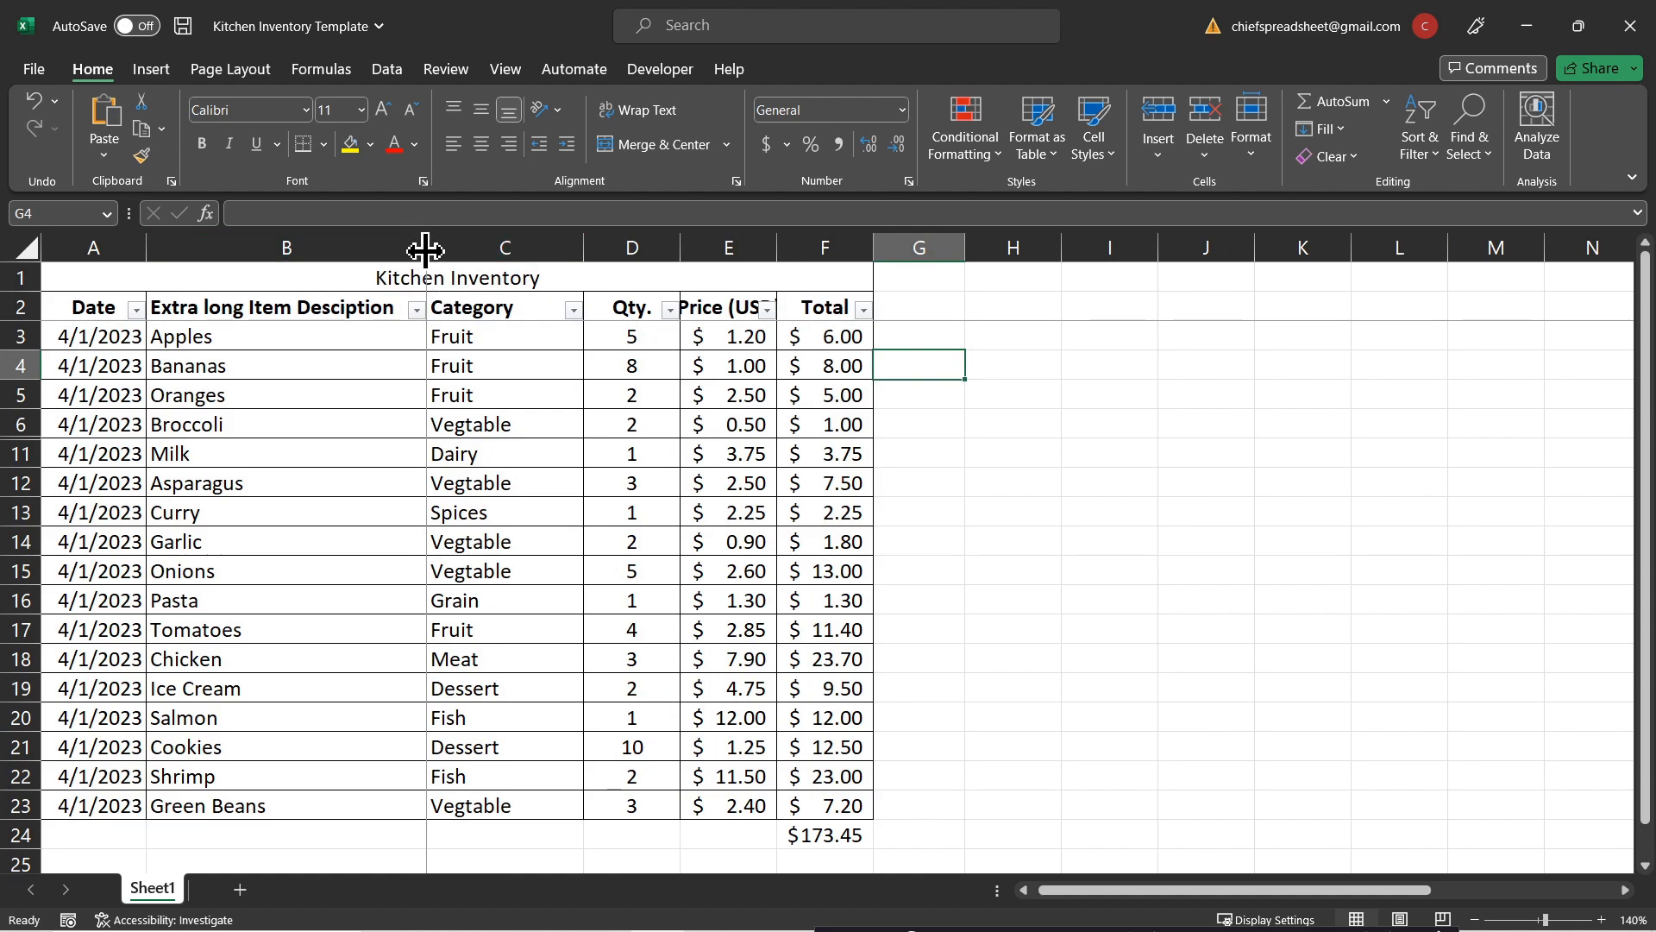
pyautogui.moveTo(425, 250); pyautogui.dragTo(422, 250)
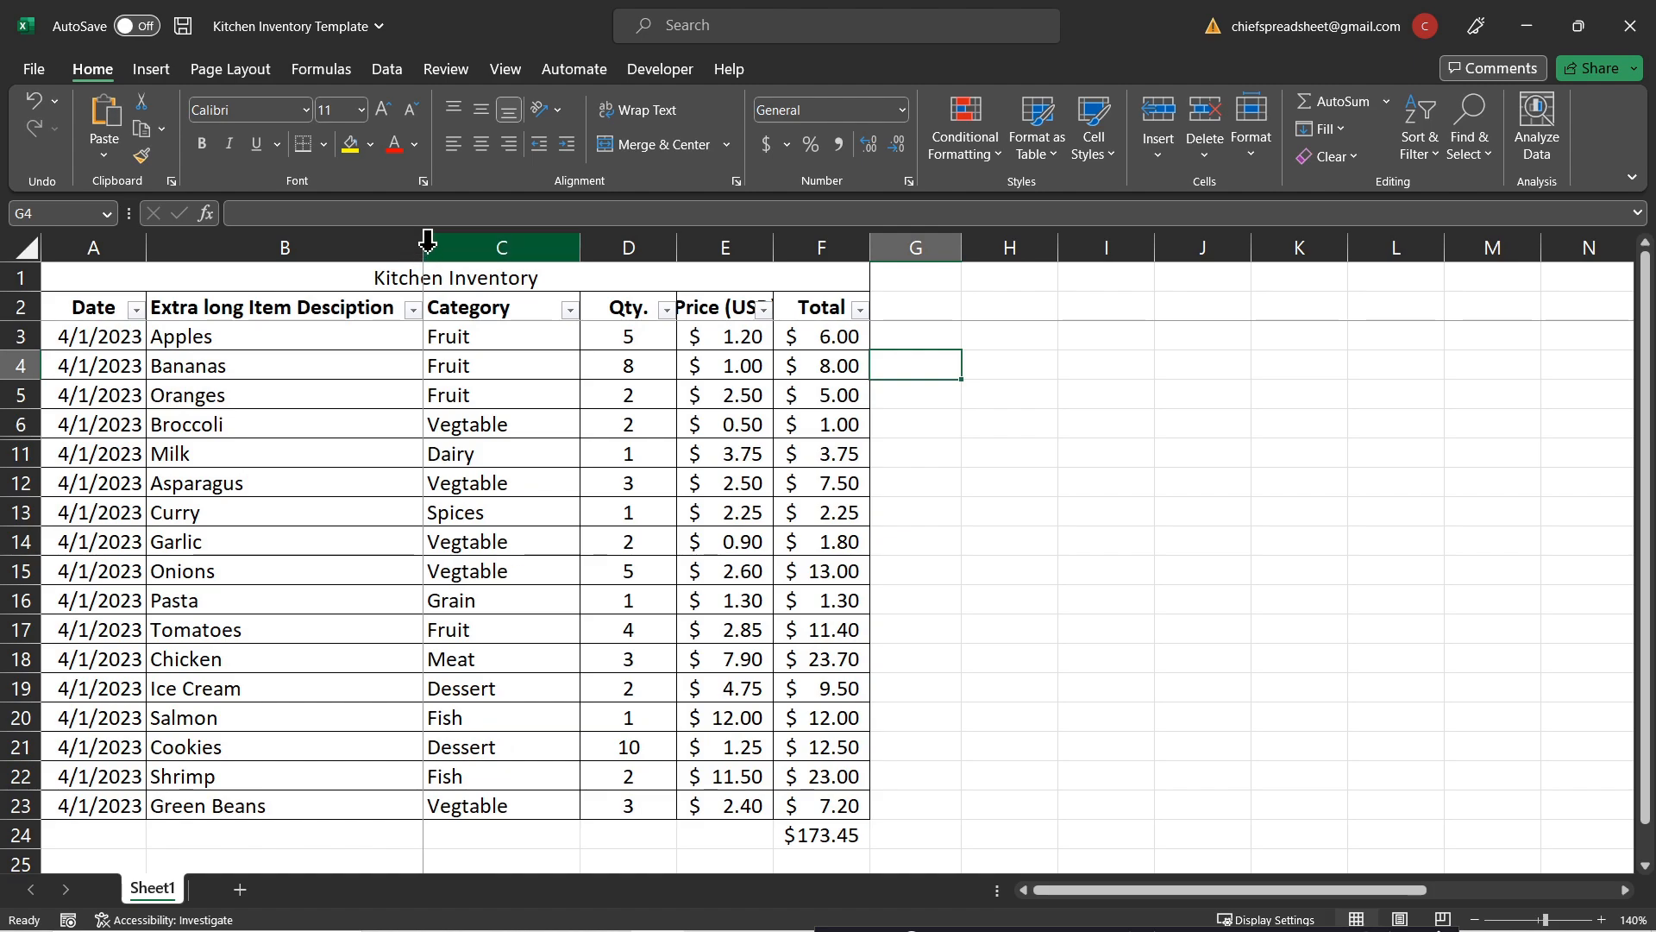
pyautogui.click(296, 307)
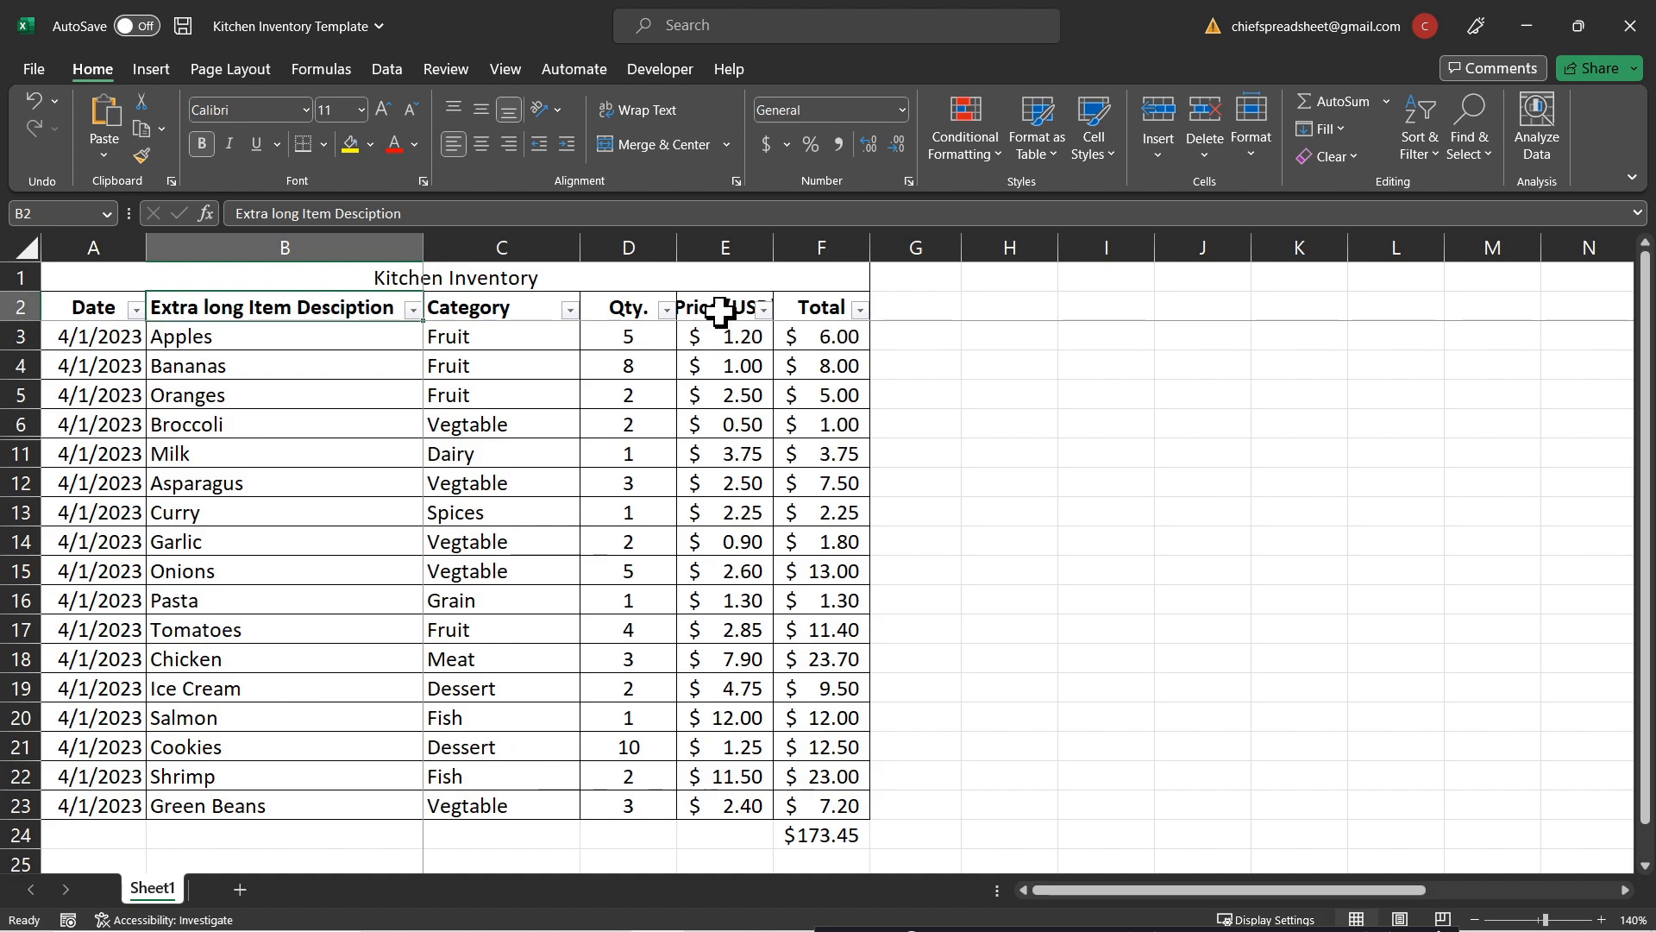
# Step: AutoFit column E so the 'Price (USD)' header shows in full
pyautogui.click(964, 365)
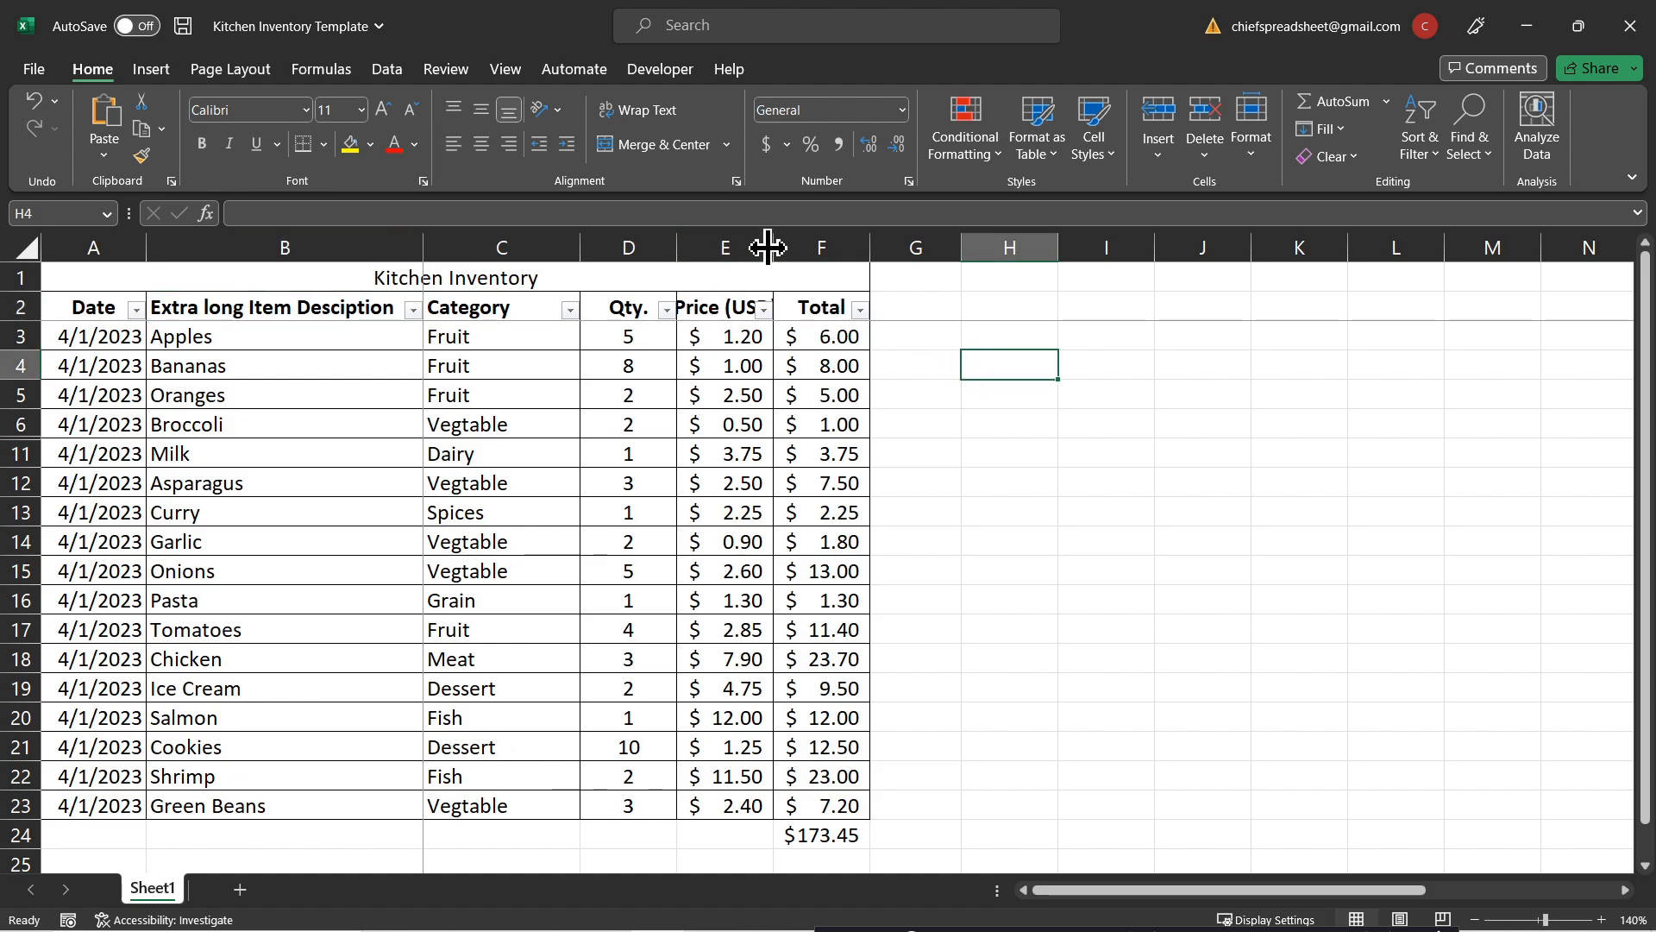
pyautogui.doubleClick(768, 247)
pyautogui.click(756, 304)
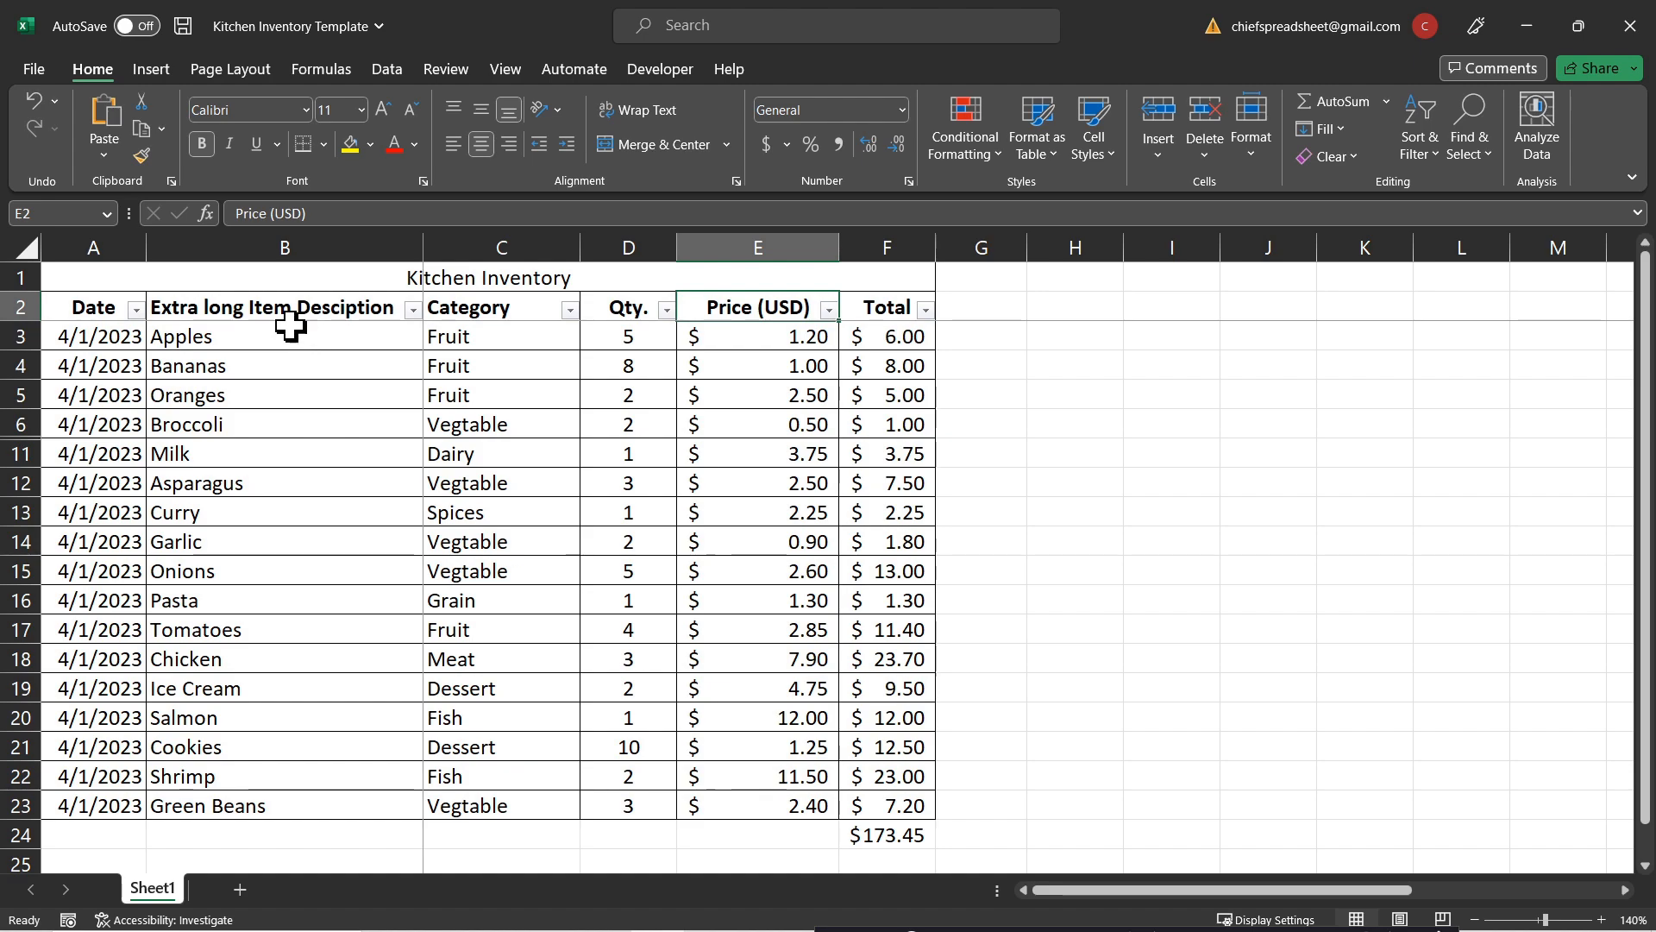
# Step: Narrow column B to about 116 pixels so the 'Extra long Item Desciption' header is cut off
pyautogui.click(262, 312)
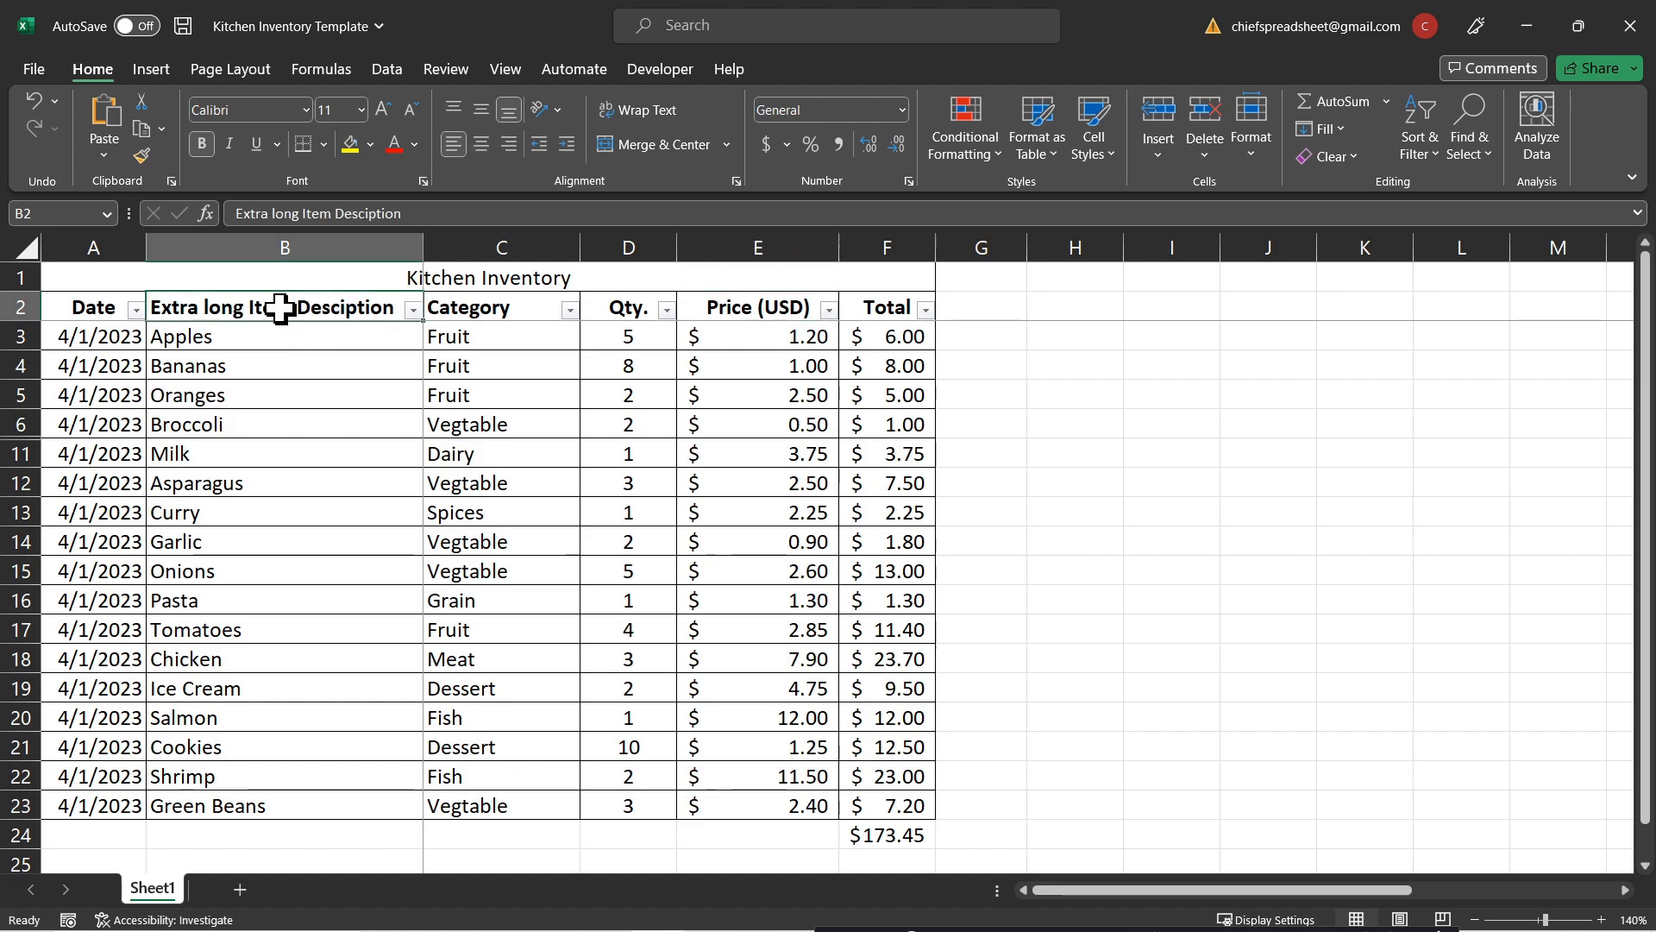
pyautogui.scroll(-1, 259, 308)
pyautogui.scroll(1, 279, 424)
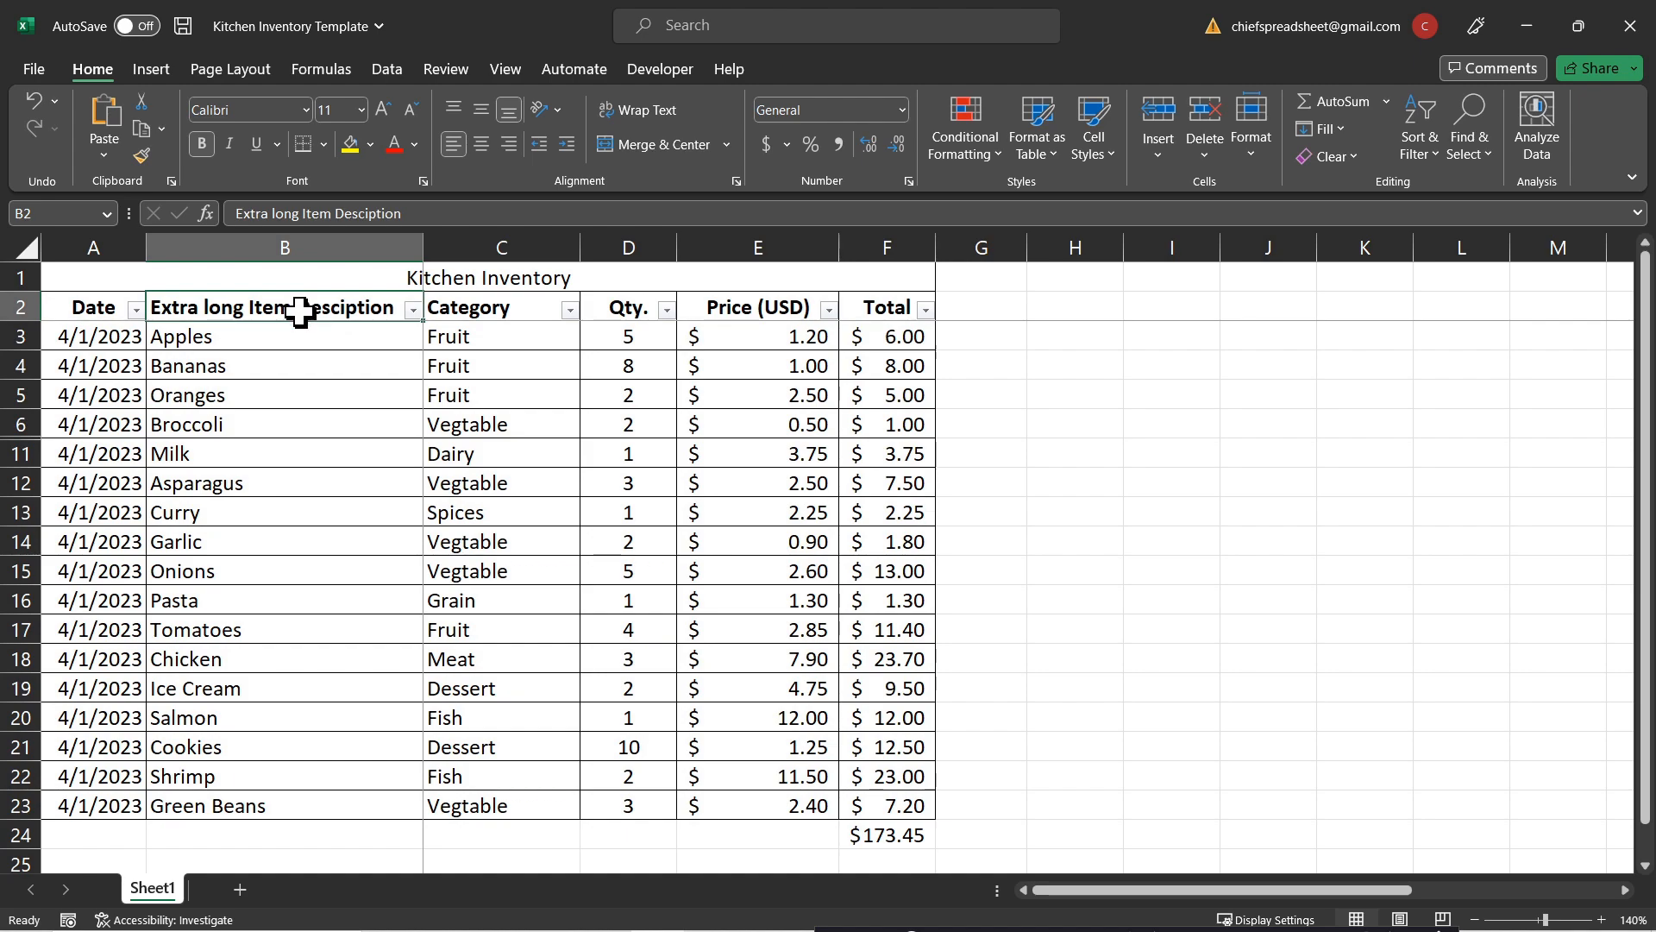
pyautogui.click(345, 334)
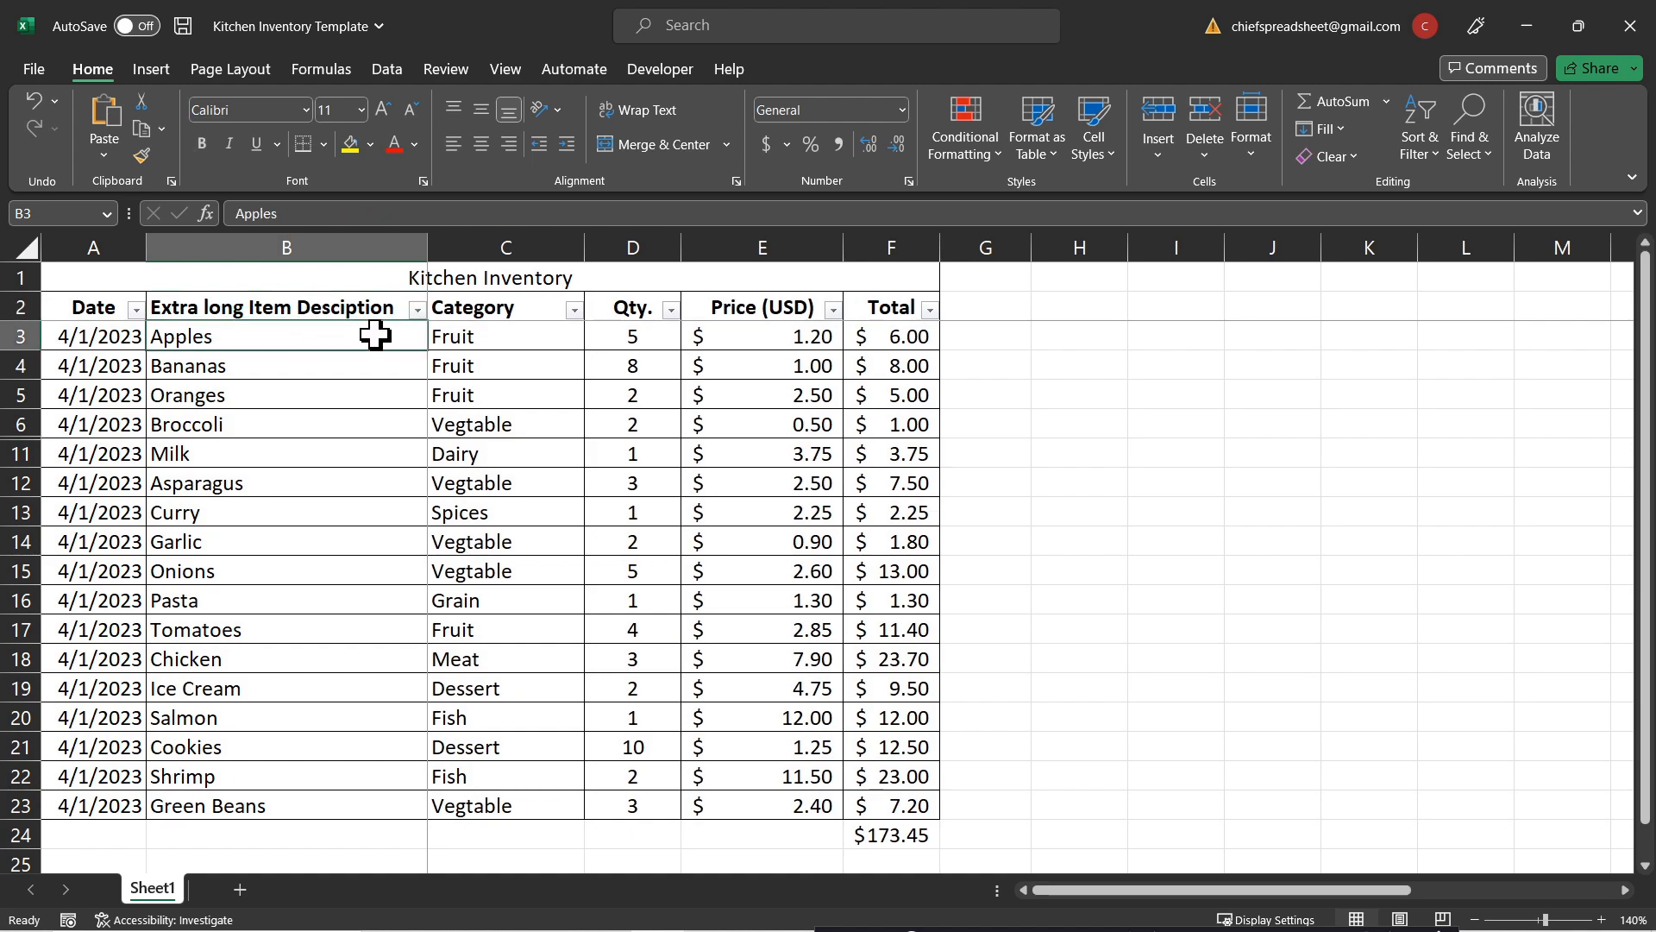
pyautogui.moveTo(428, 244); pyautogui.dragTo(285, 255)
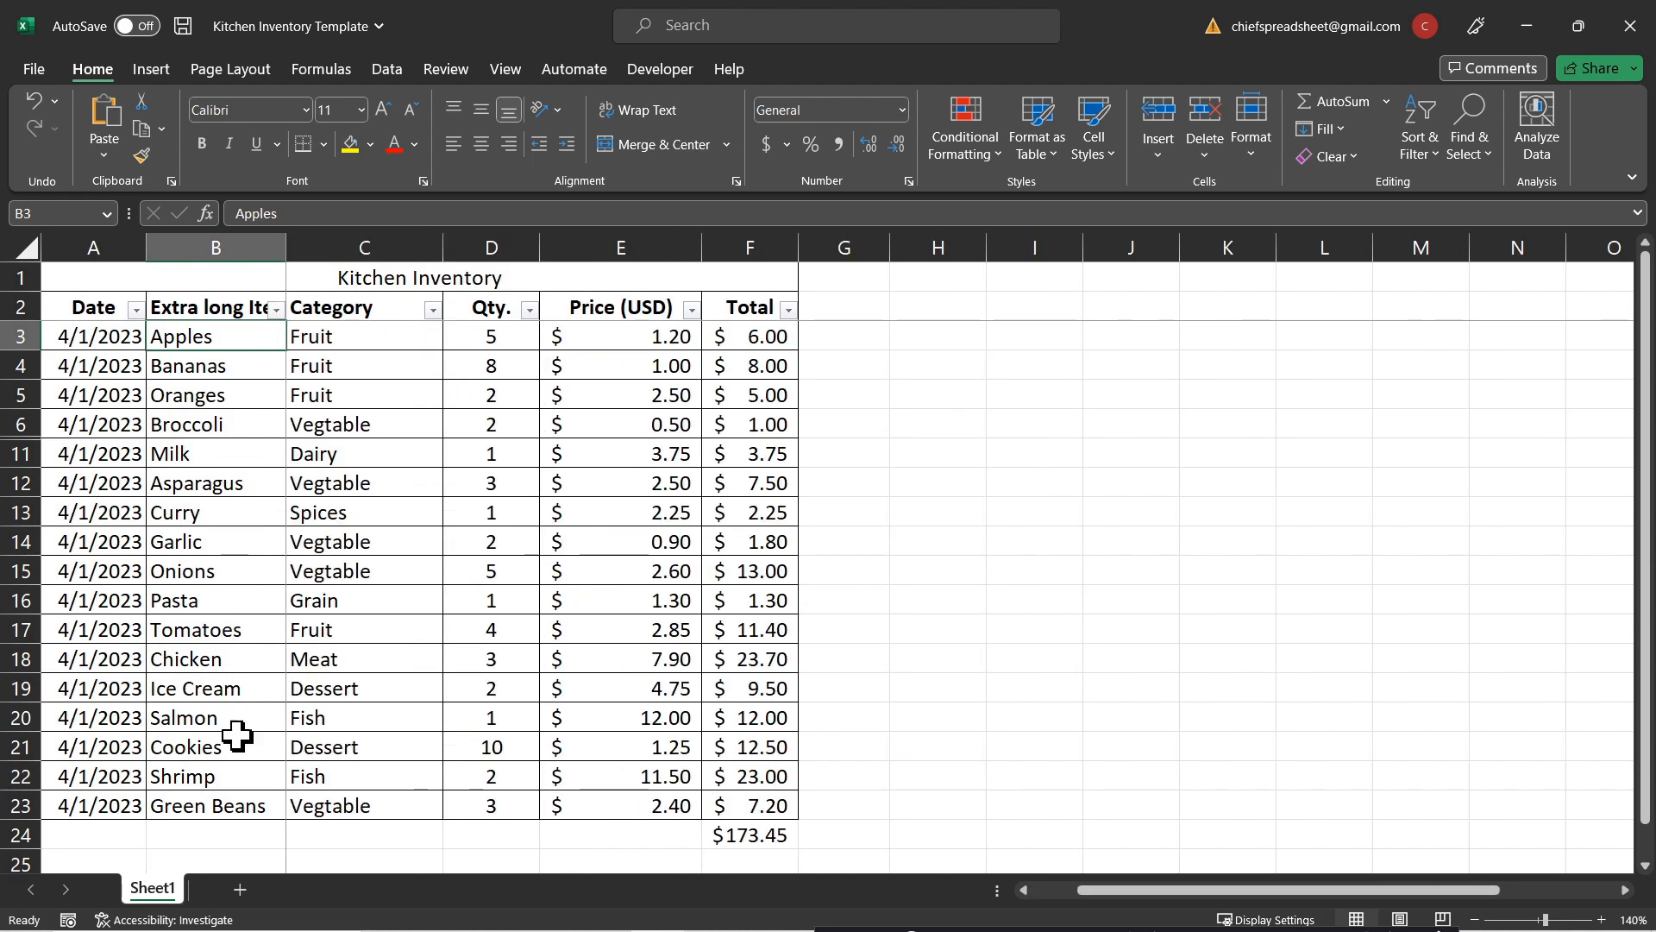
# Step: Turn on Wrap Text for the 'Extra long Item Desciption' header in B2
pyautogui.click(236, 798)
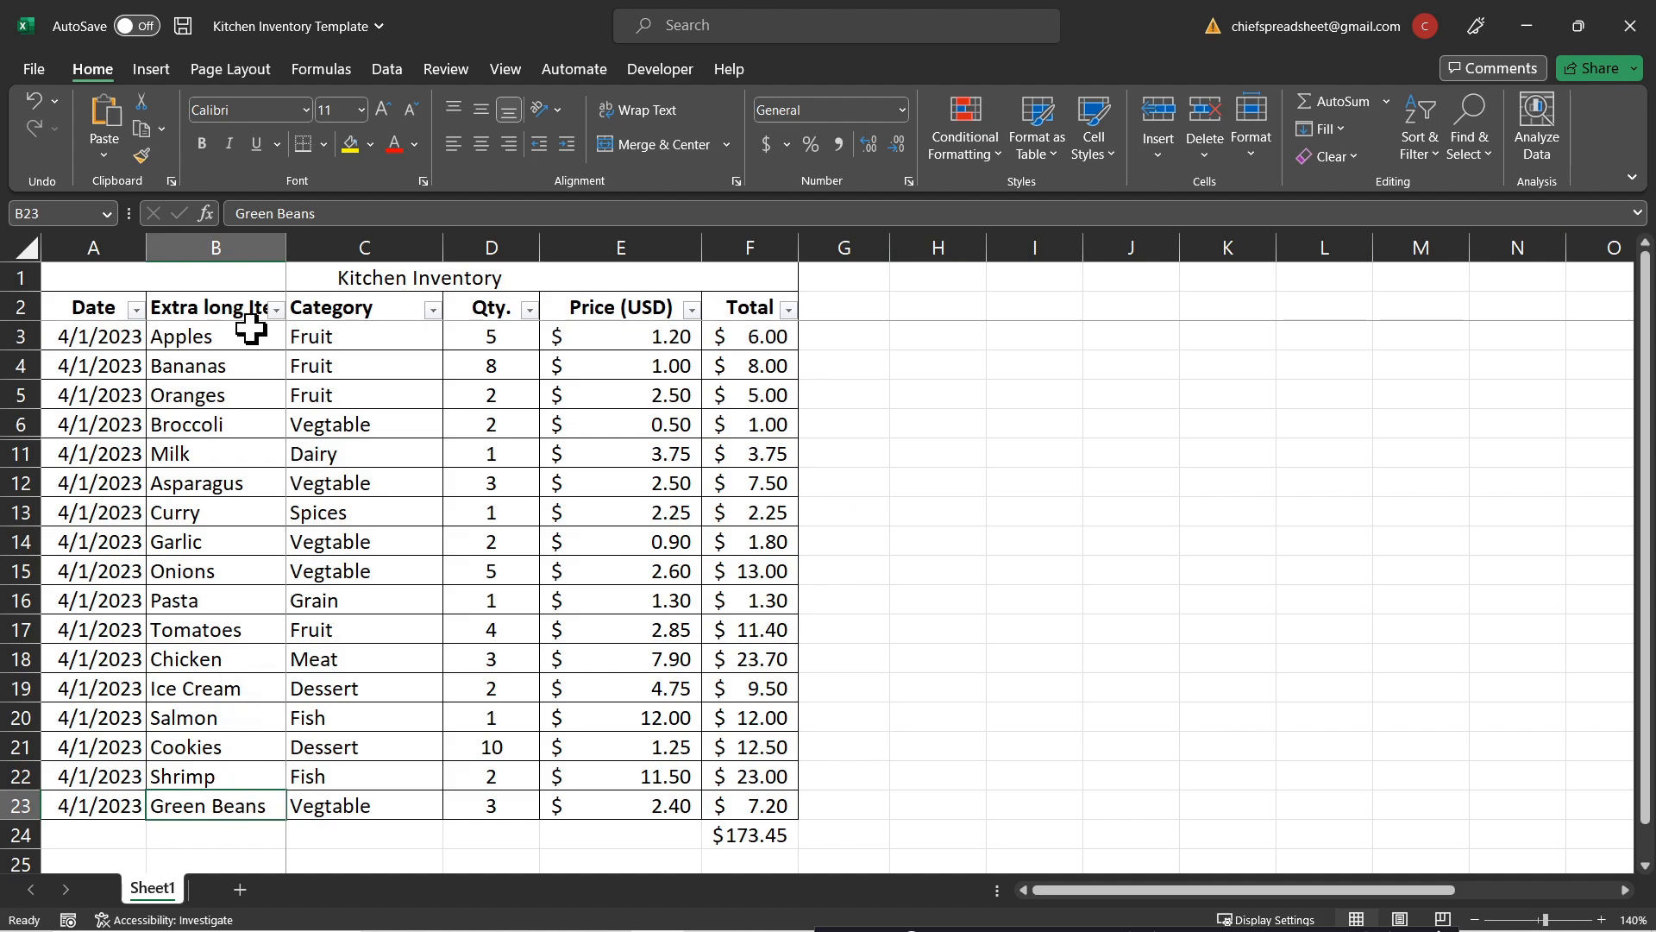
pyautogui.click(216, 314)
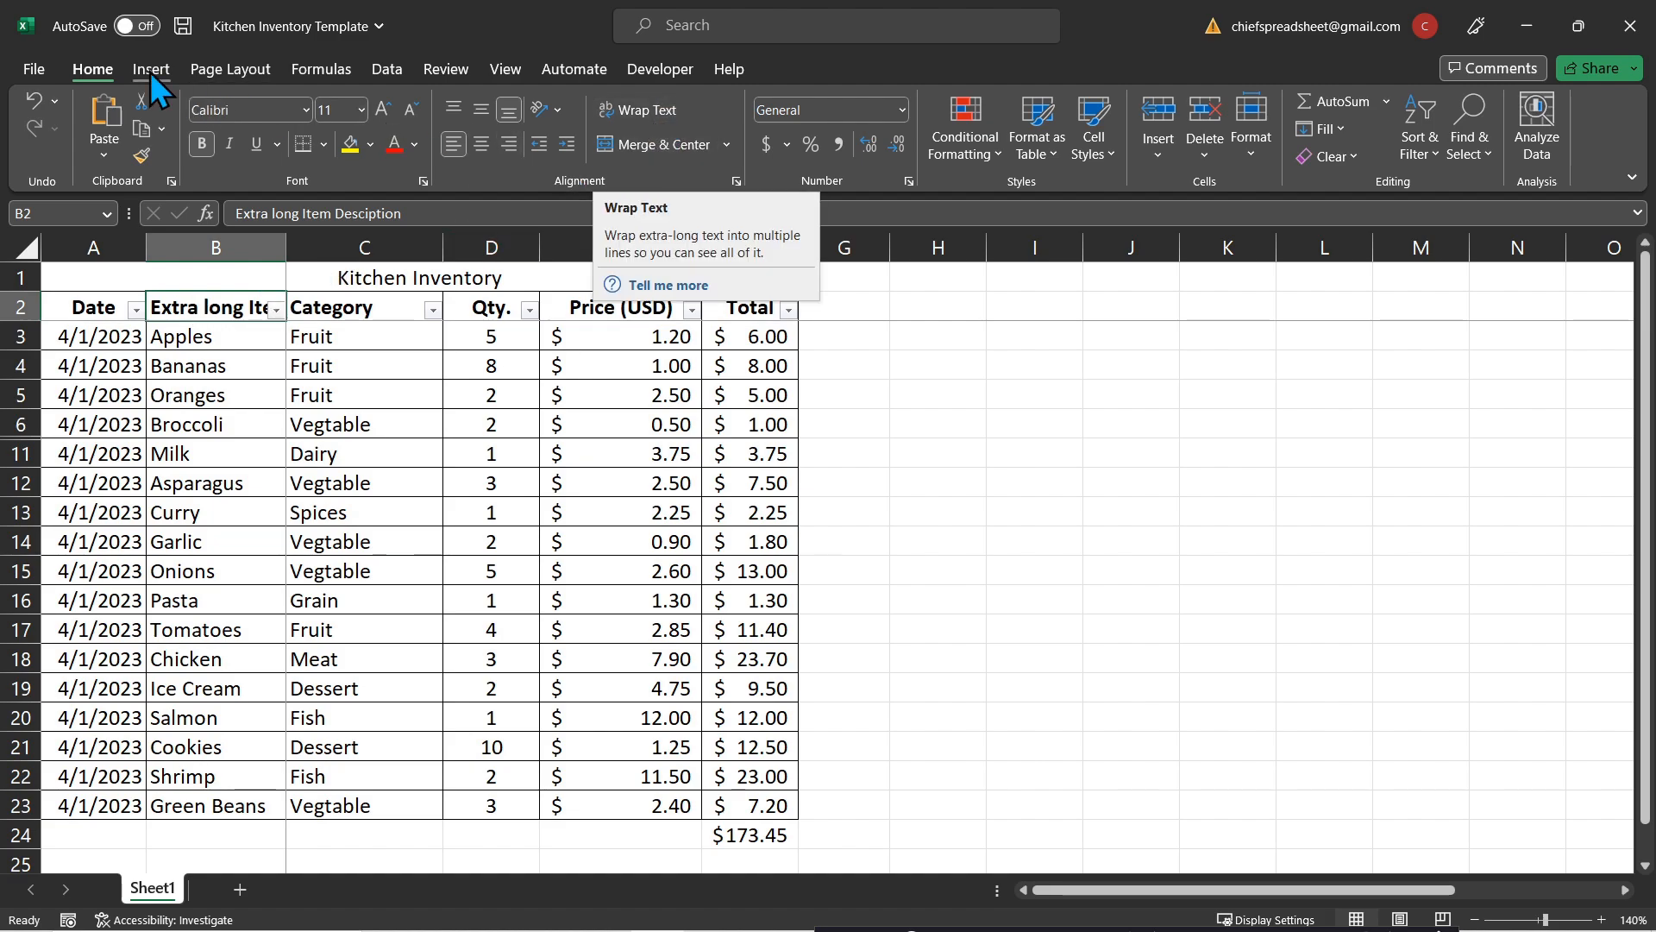
pyautogui.click(637, 126)
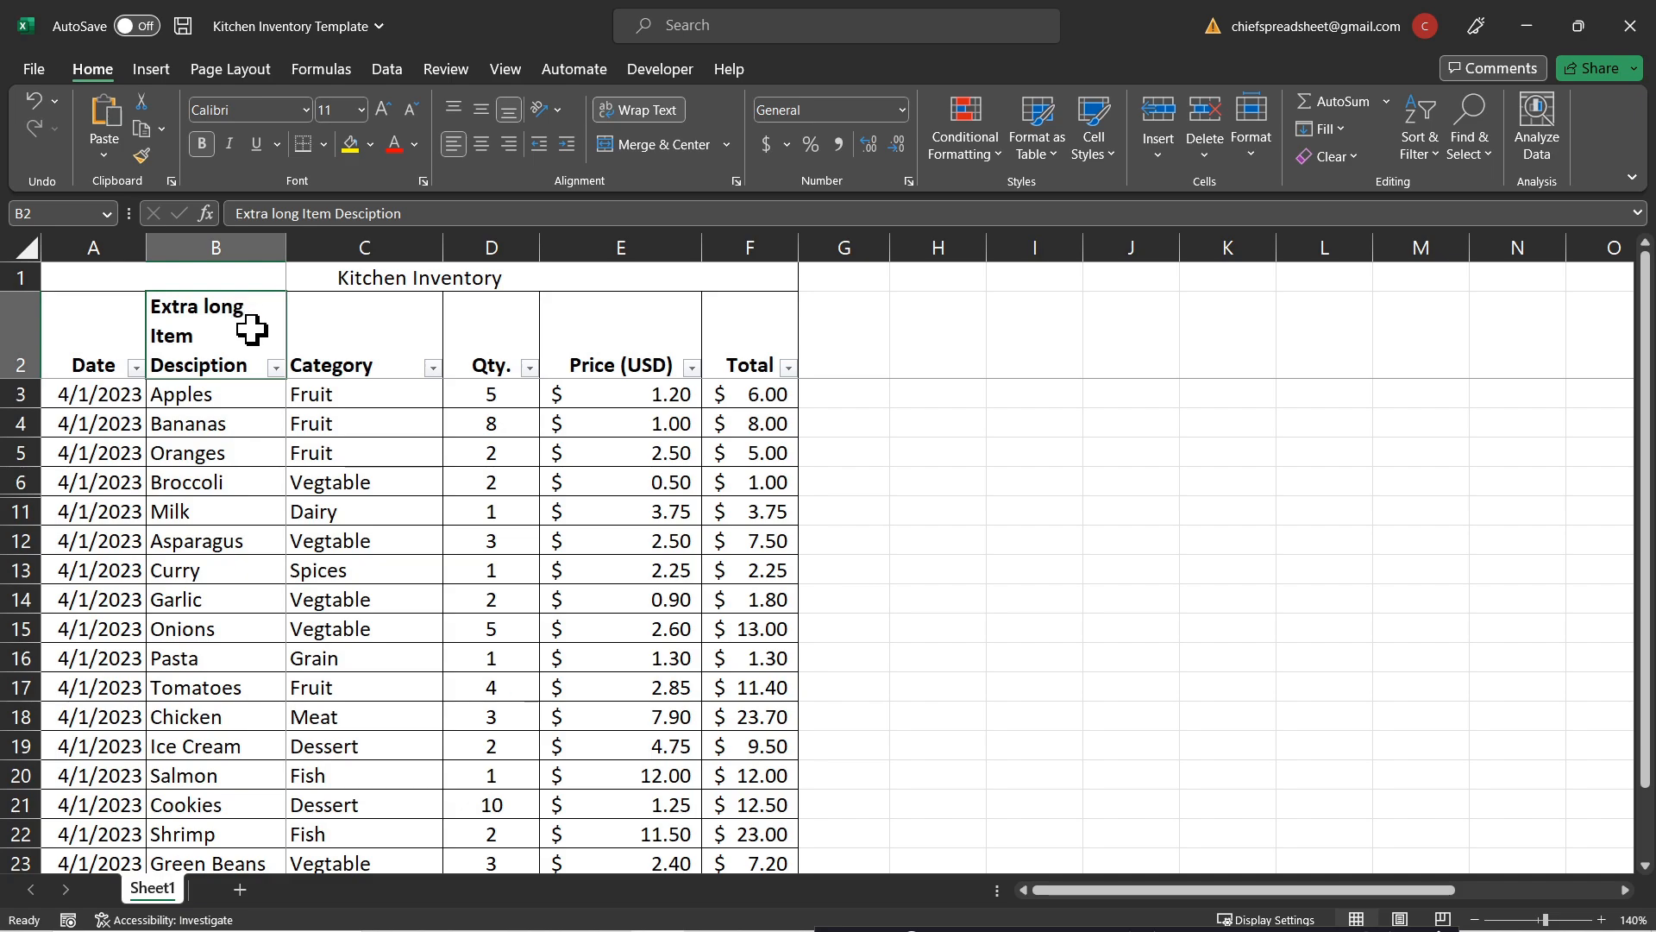
# Step: Widen column B slightly so the header wraps onto two lines, and fit row 2's height
pyautogui.moveTo(285, 248); pyautogui.dragTo(307, 251)
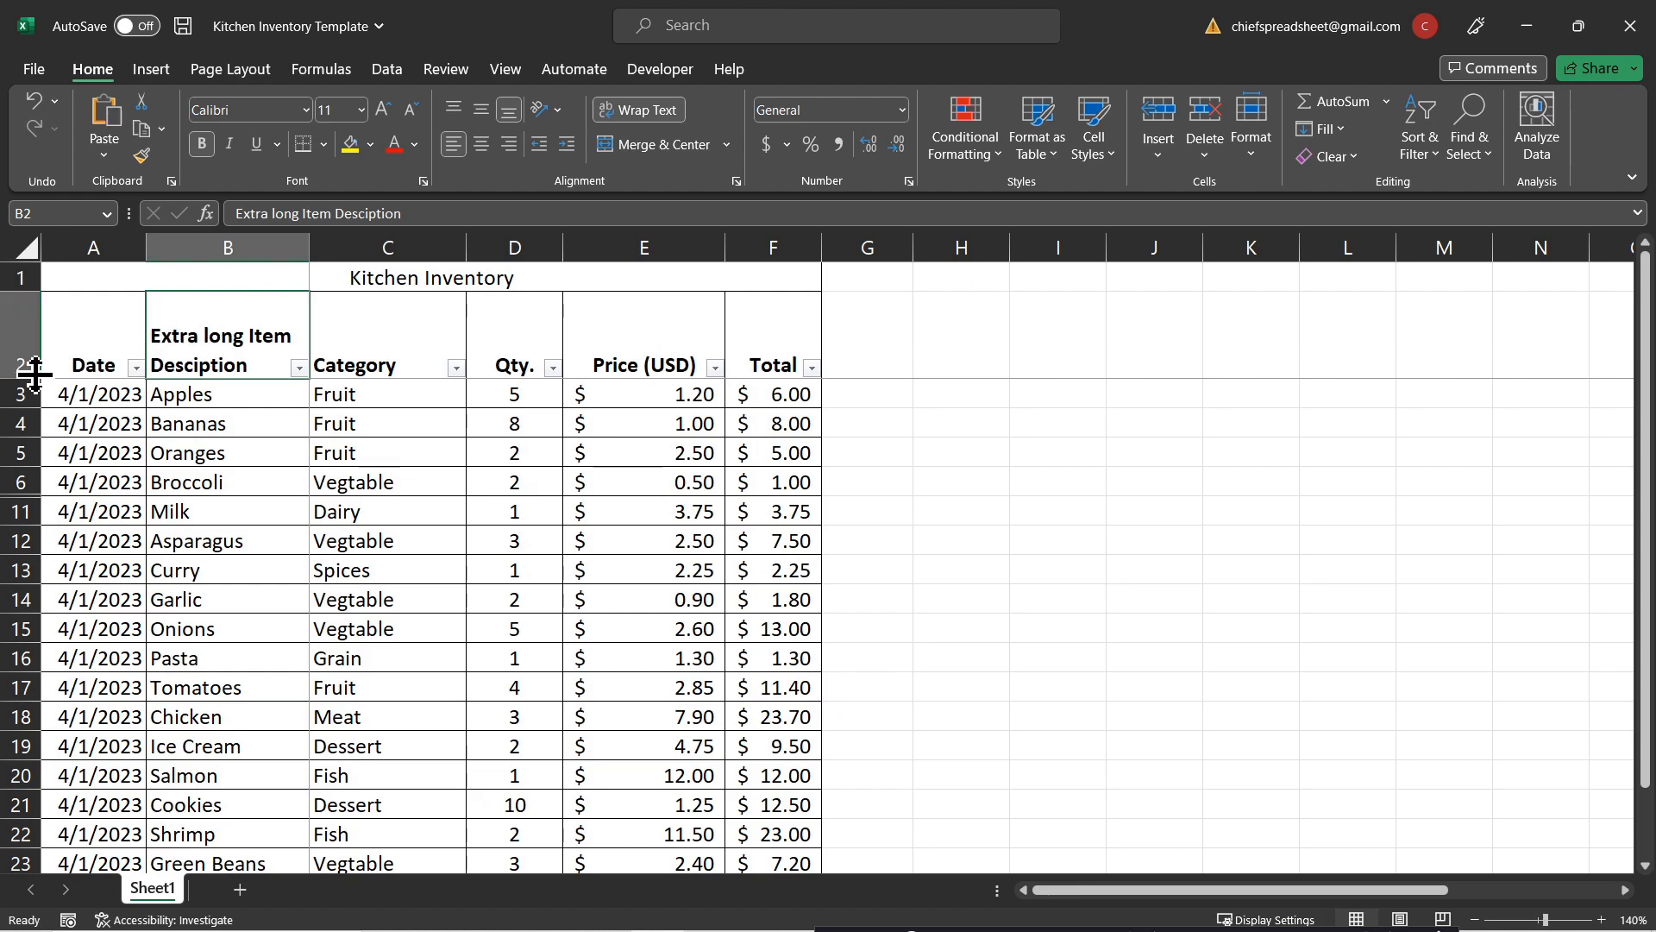
pyautogui.click(337, 323)
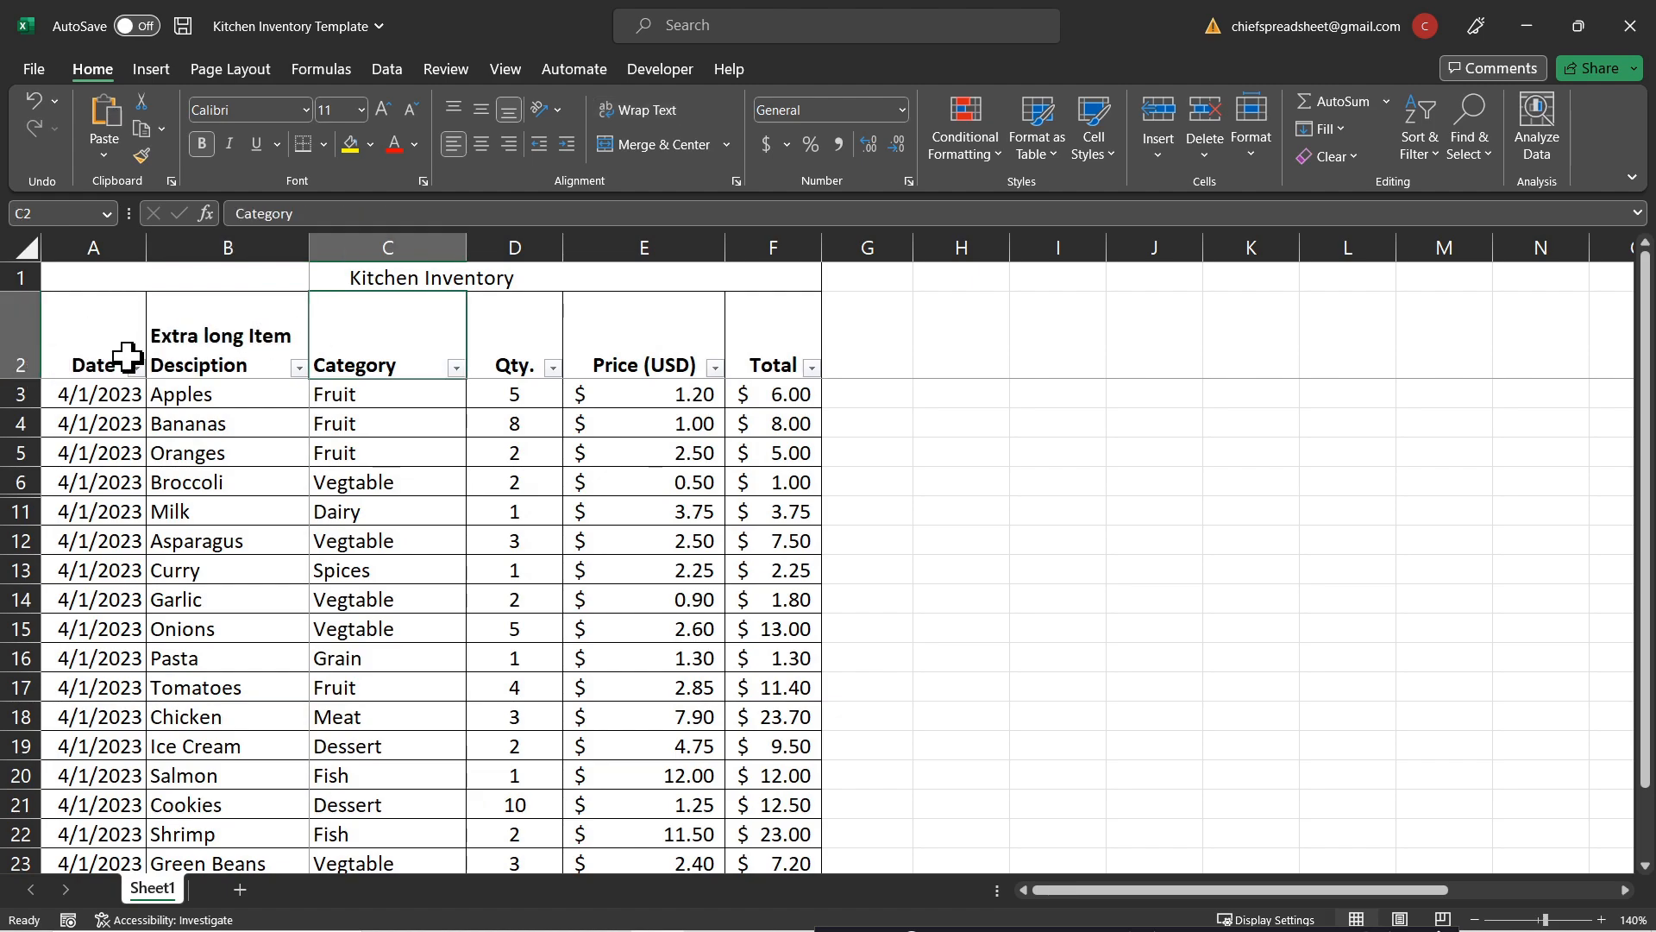
pyautogui.doubleClick(29, 377)
pyautogui.click(246, 334)
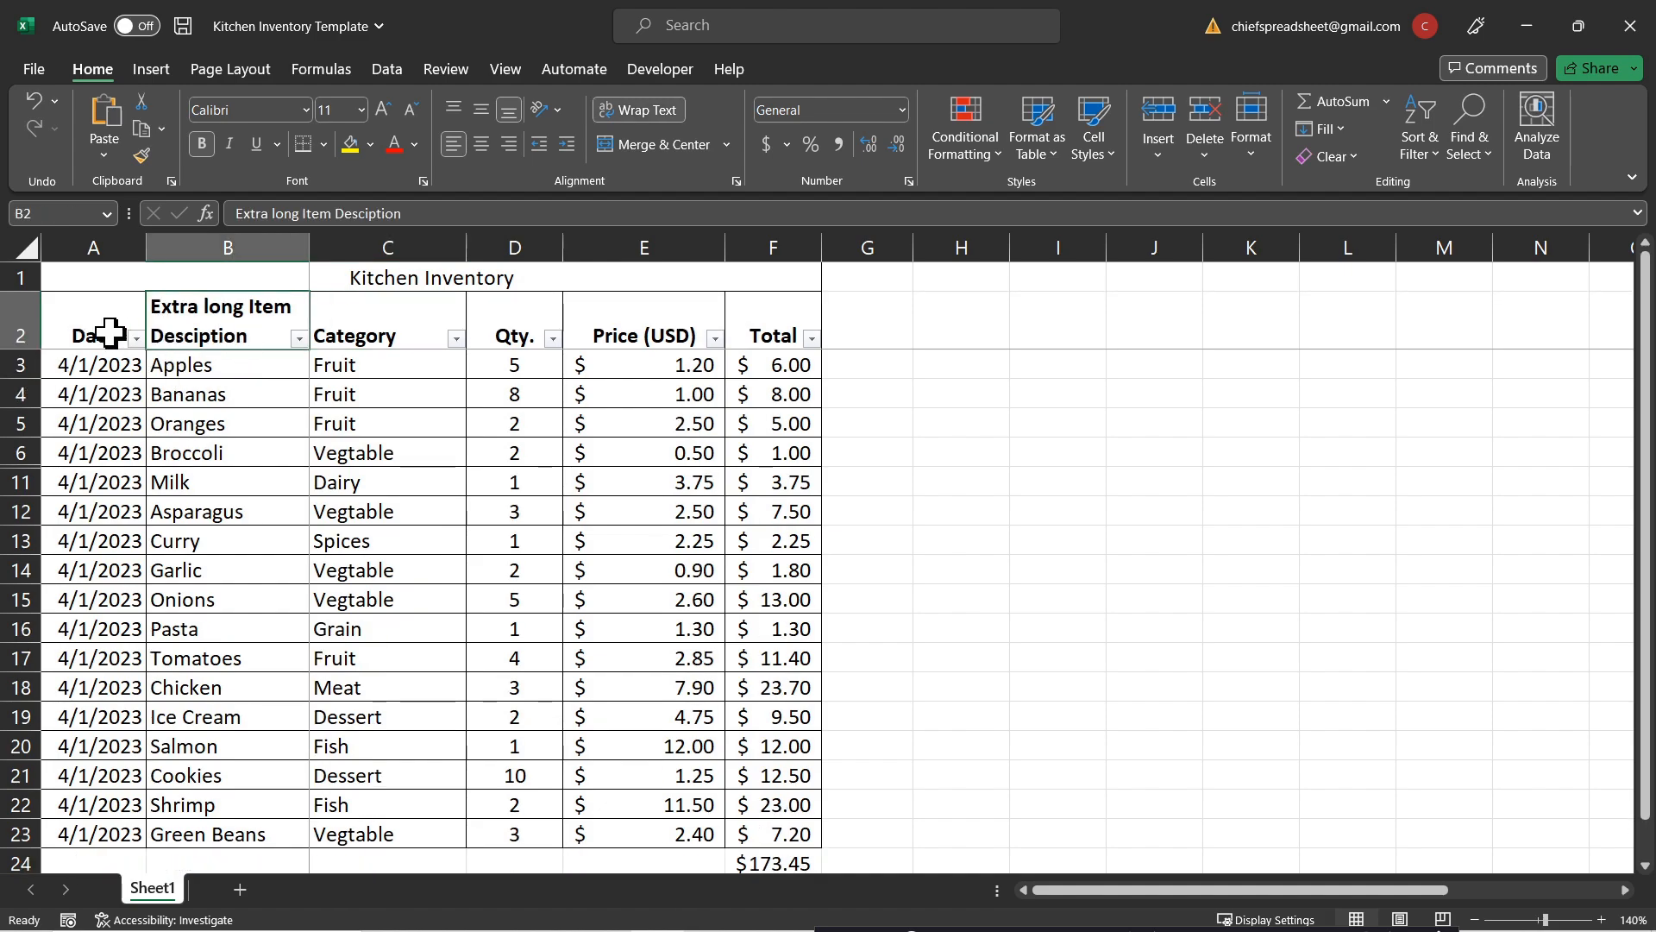
pyautogui.scroll(-4, 246, 399)
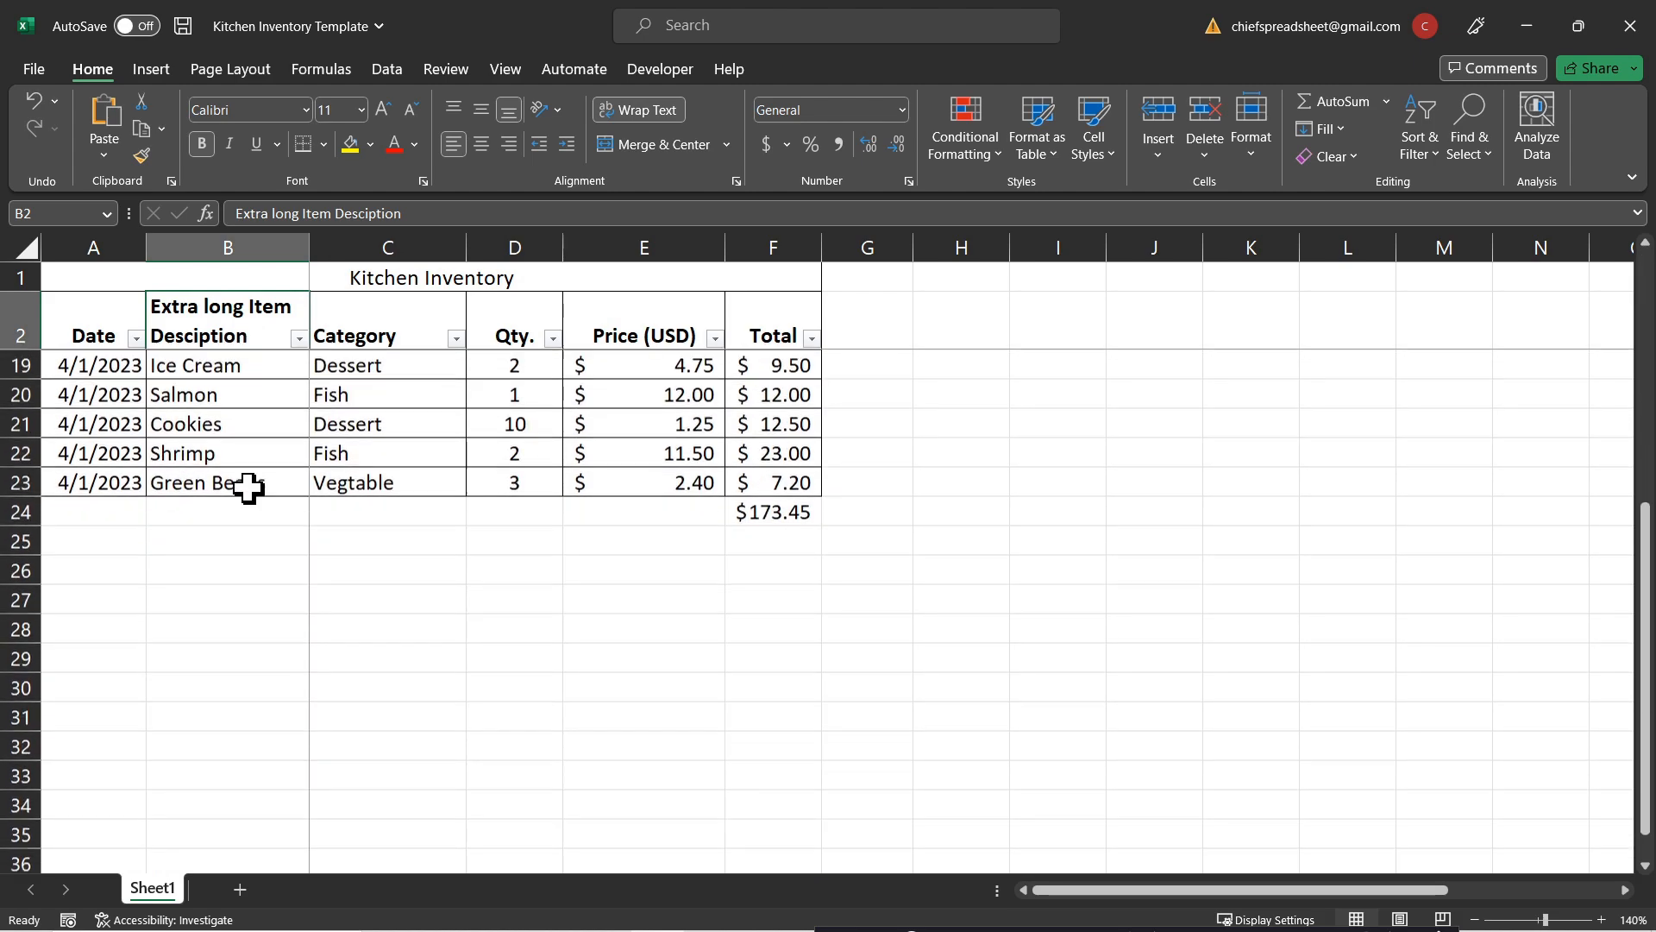
pyautogui.scroll(4, 249, 485)
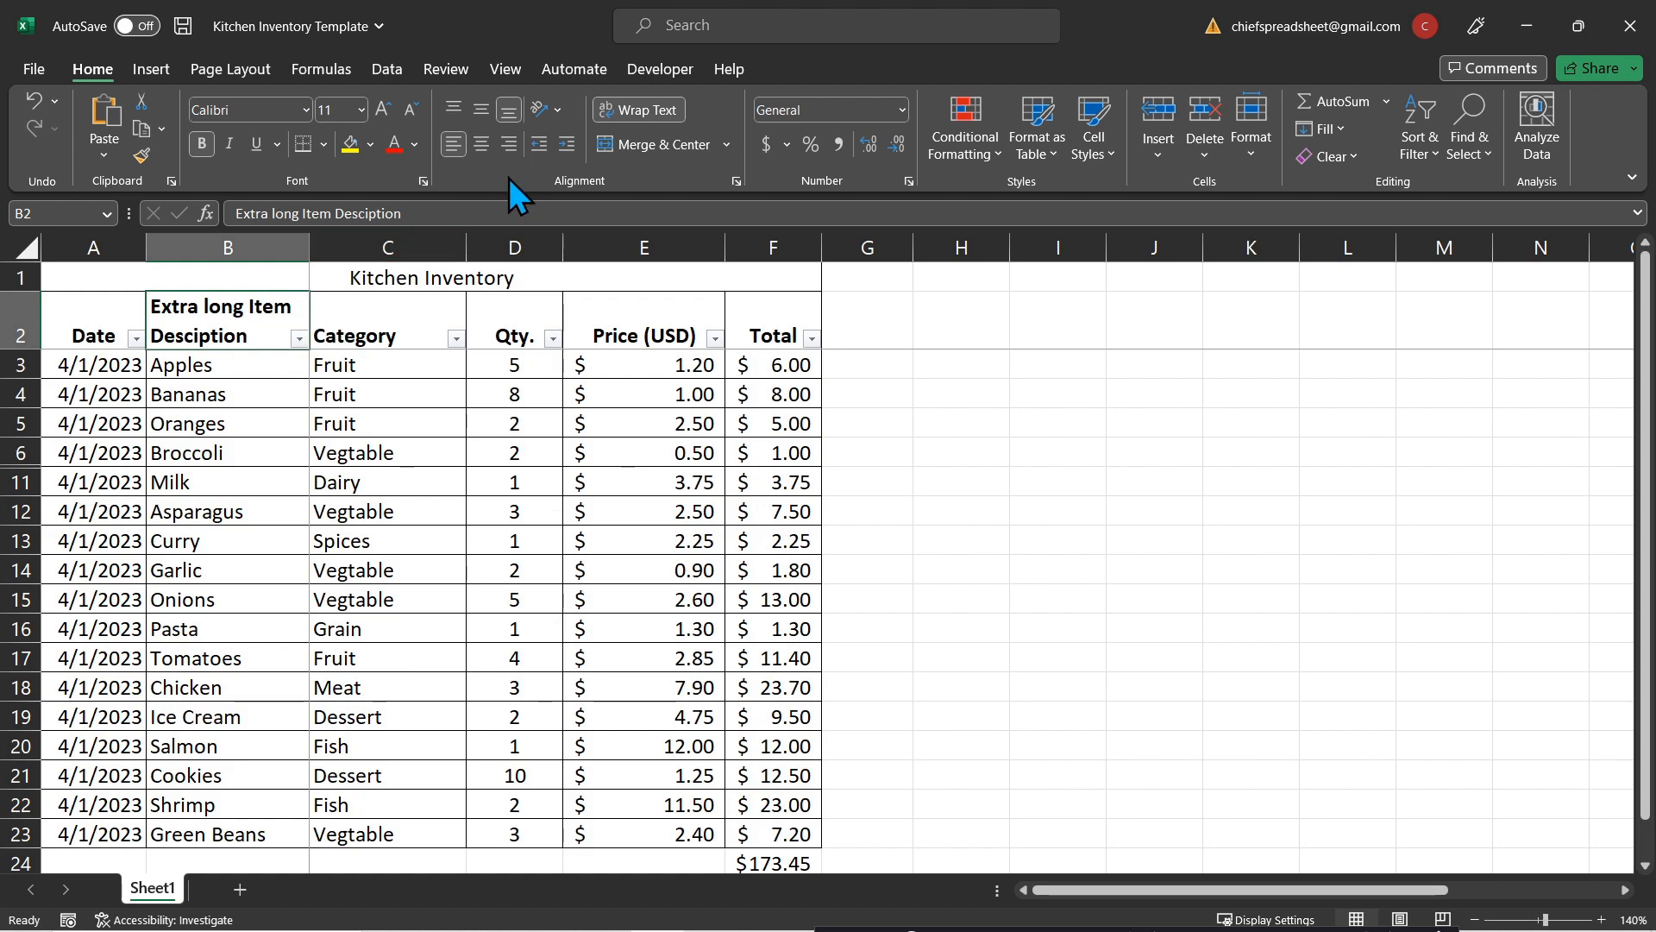
# Step: Center and middle-align all the header labels in row 2
pyautogui.click(484, 140)
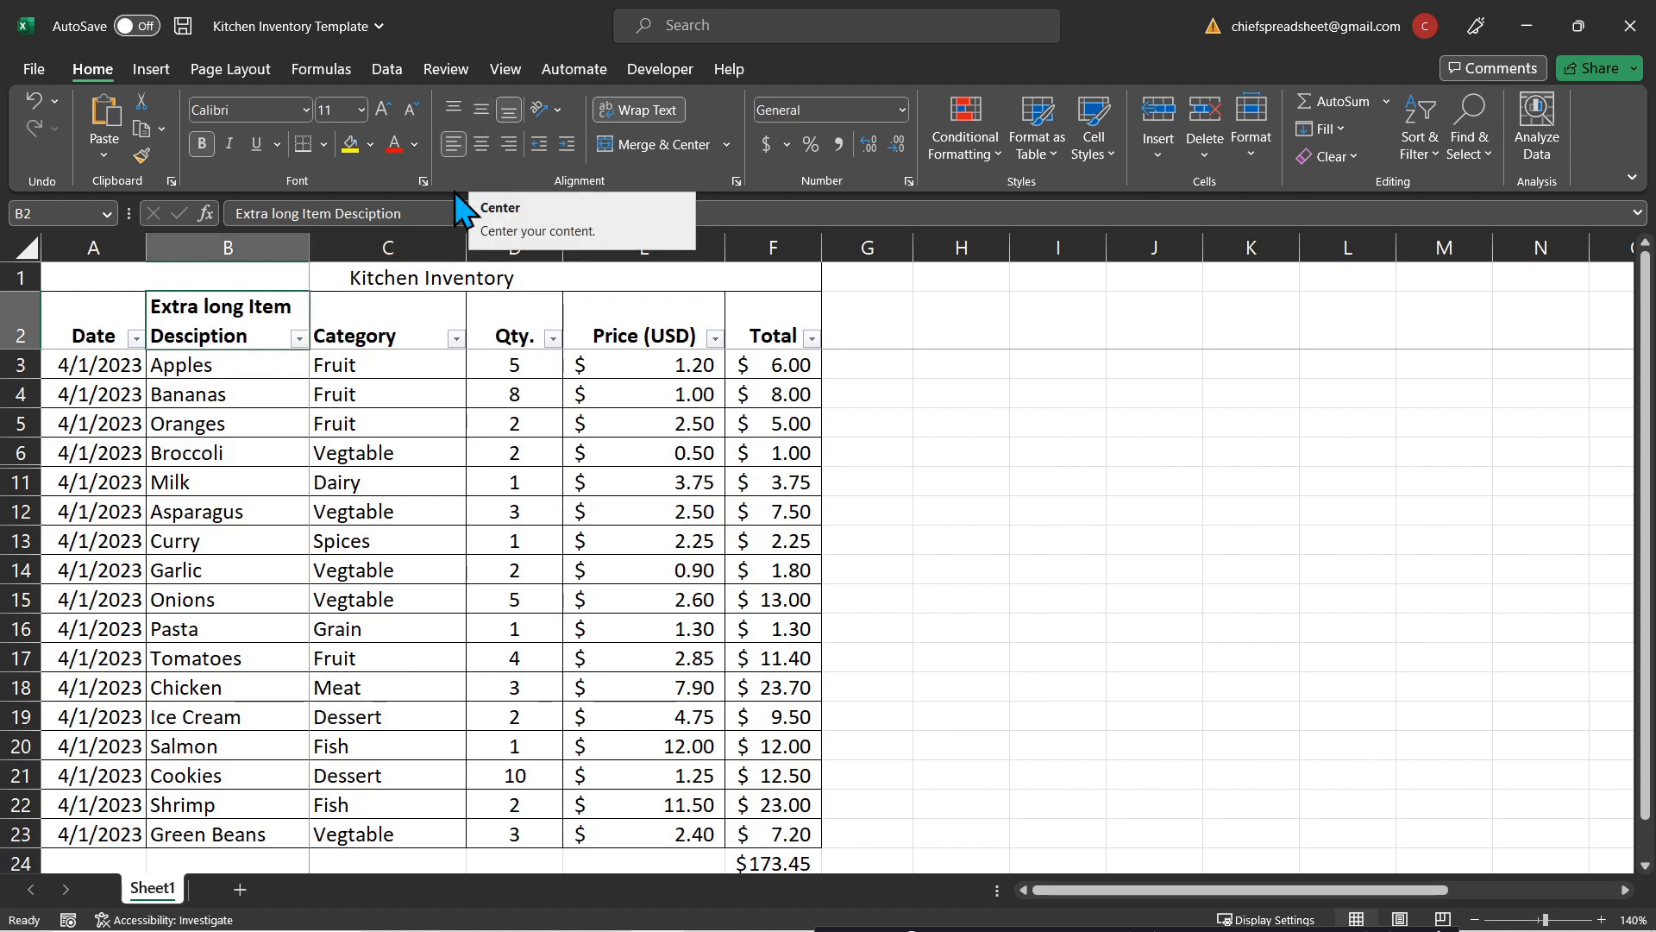
pyautogui.click(20, 321)
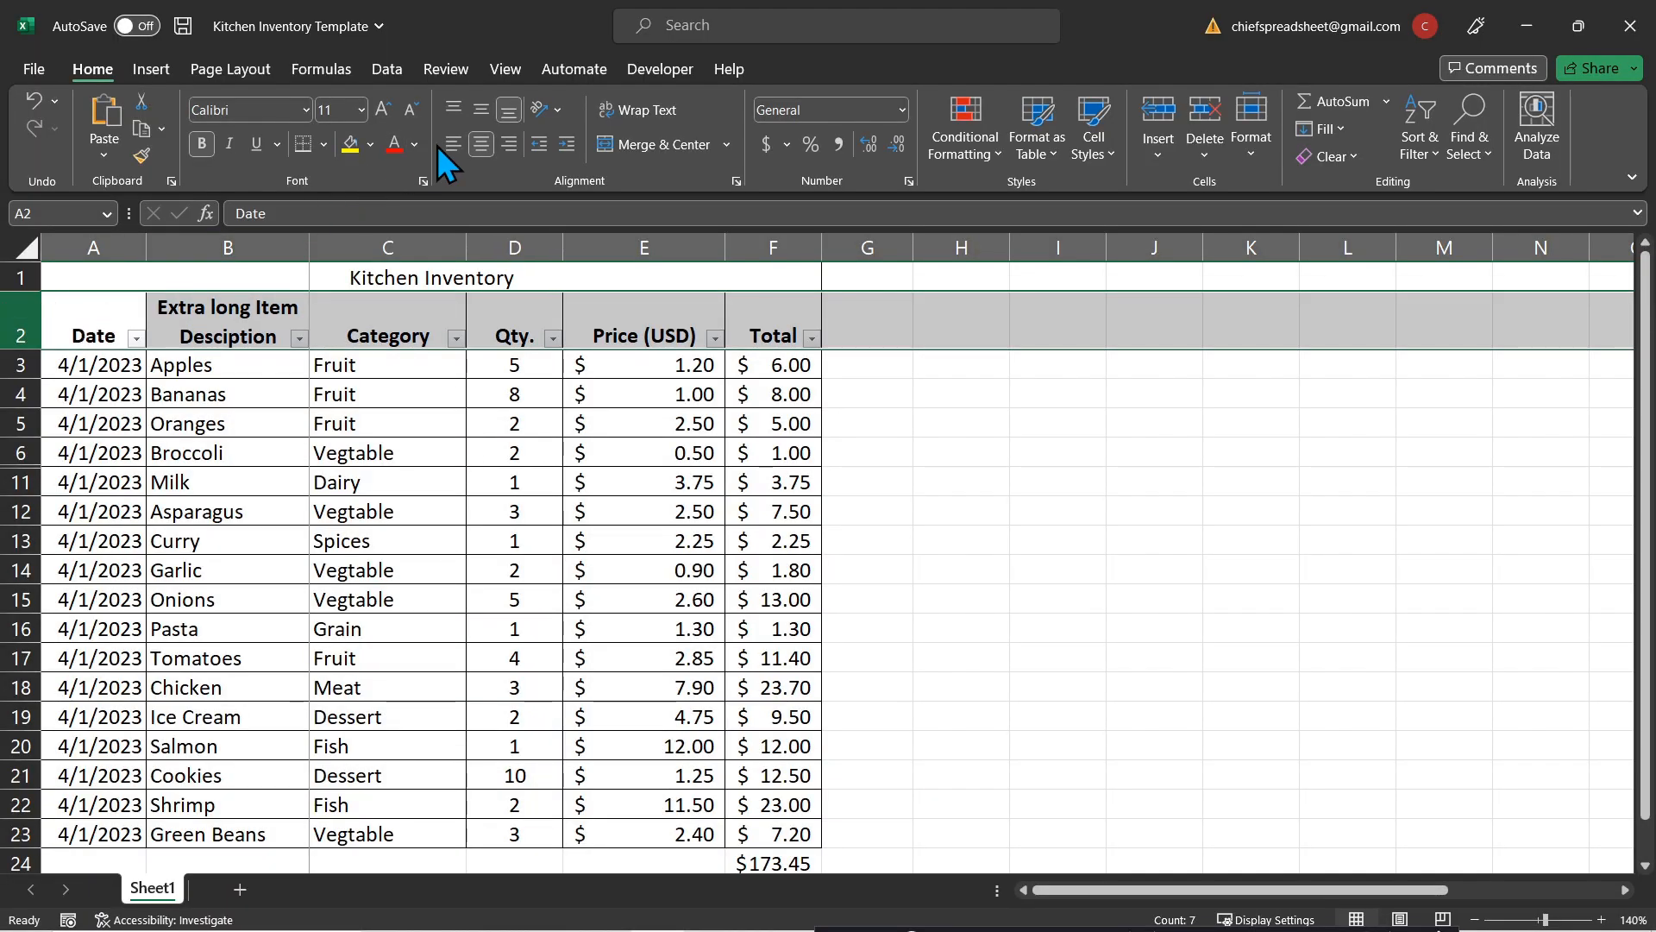
pyautogui.click(474, 138)
pyautogui.click(473, 138)
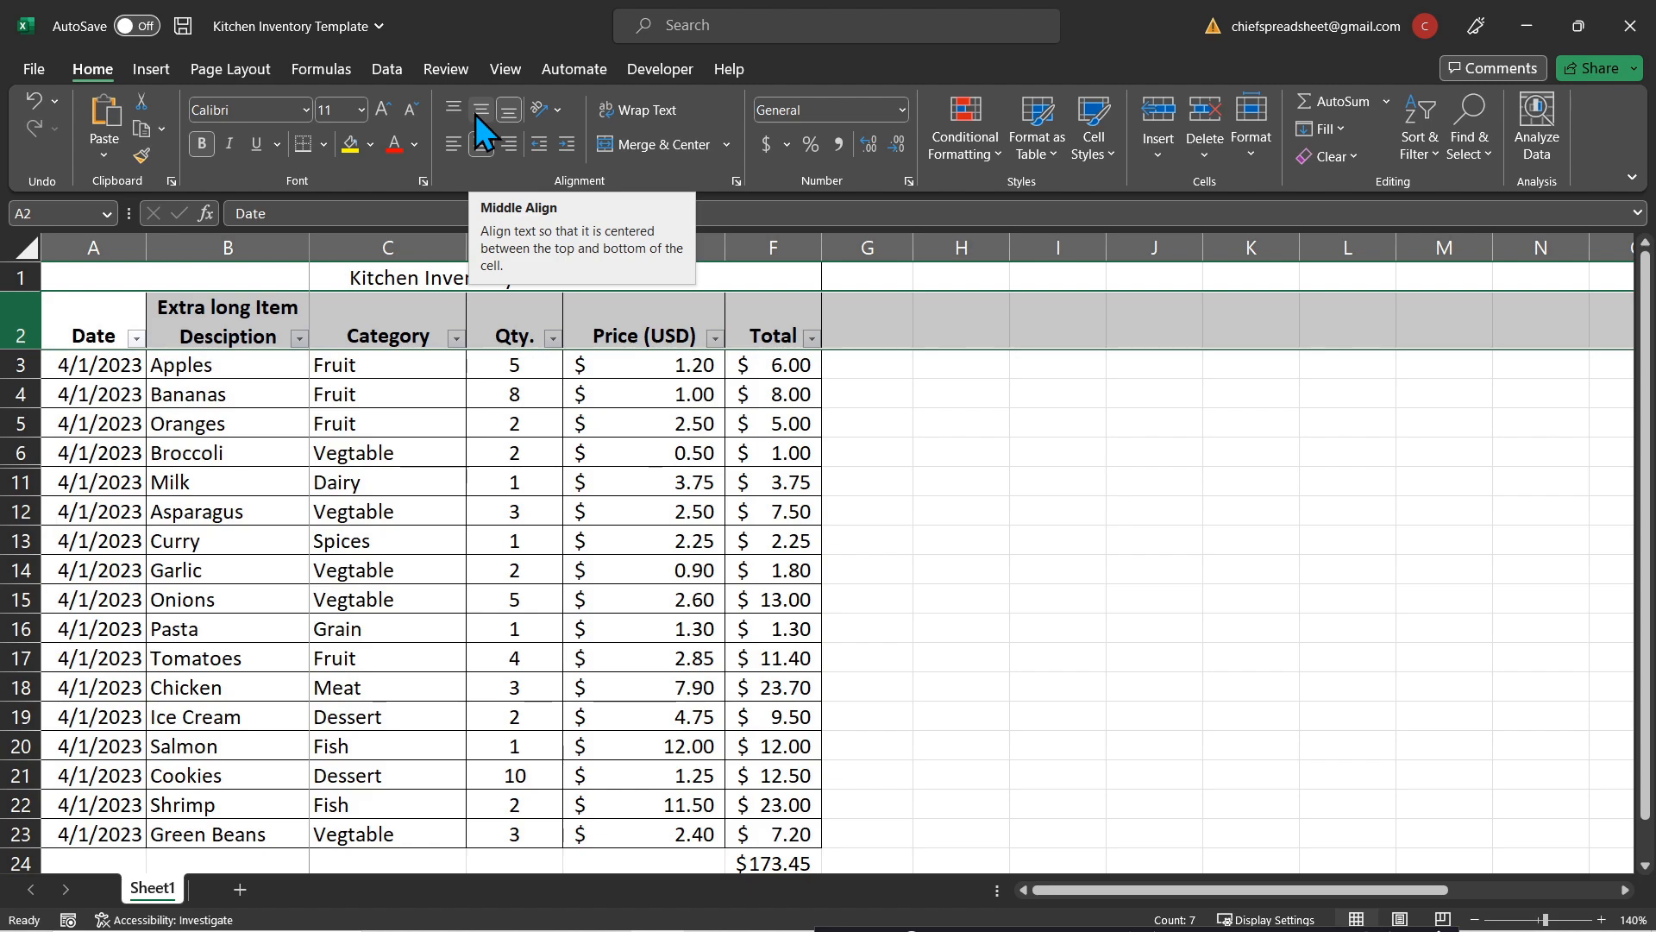
pyautogui.click(476, 114)
pyautogui.click(867, 422)
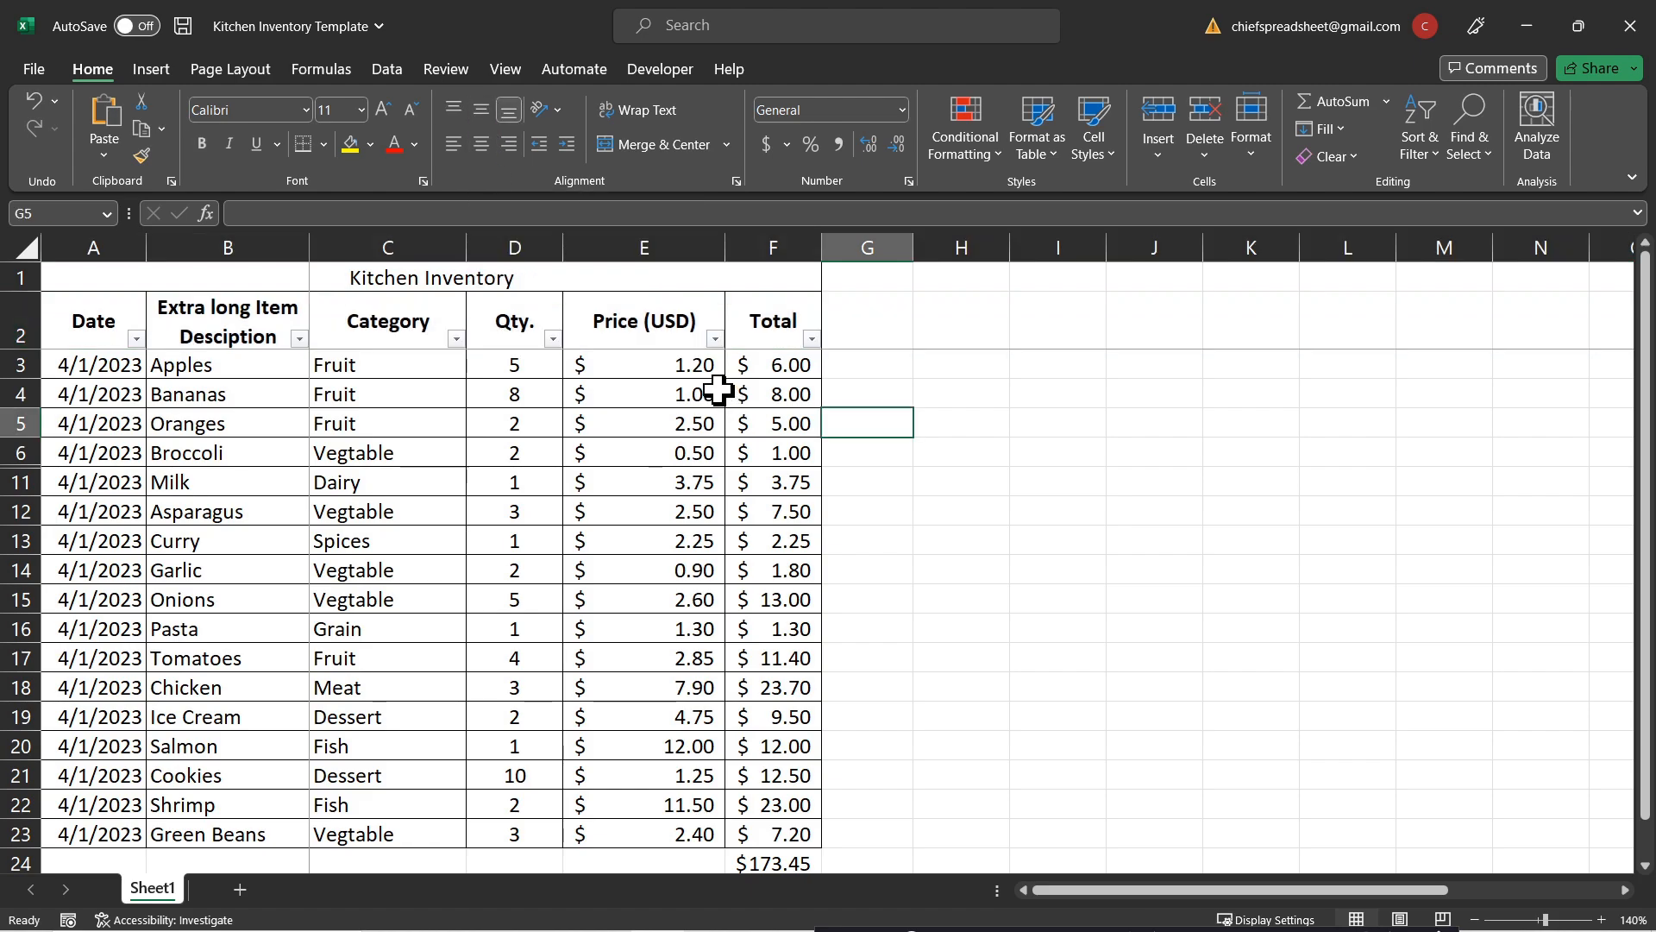
pyautogui.click(667, 330)
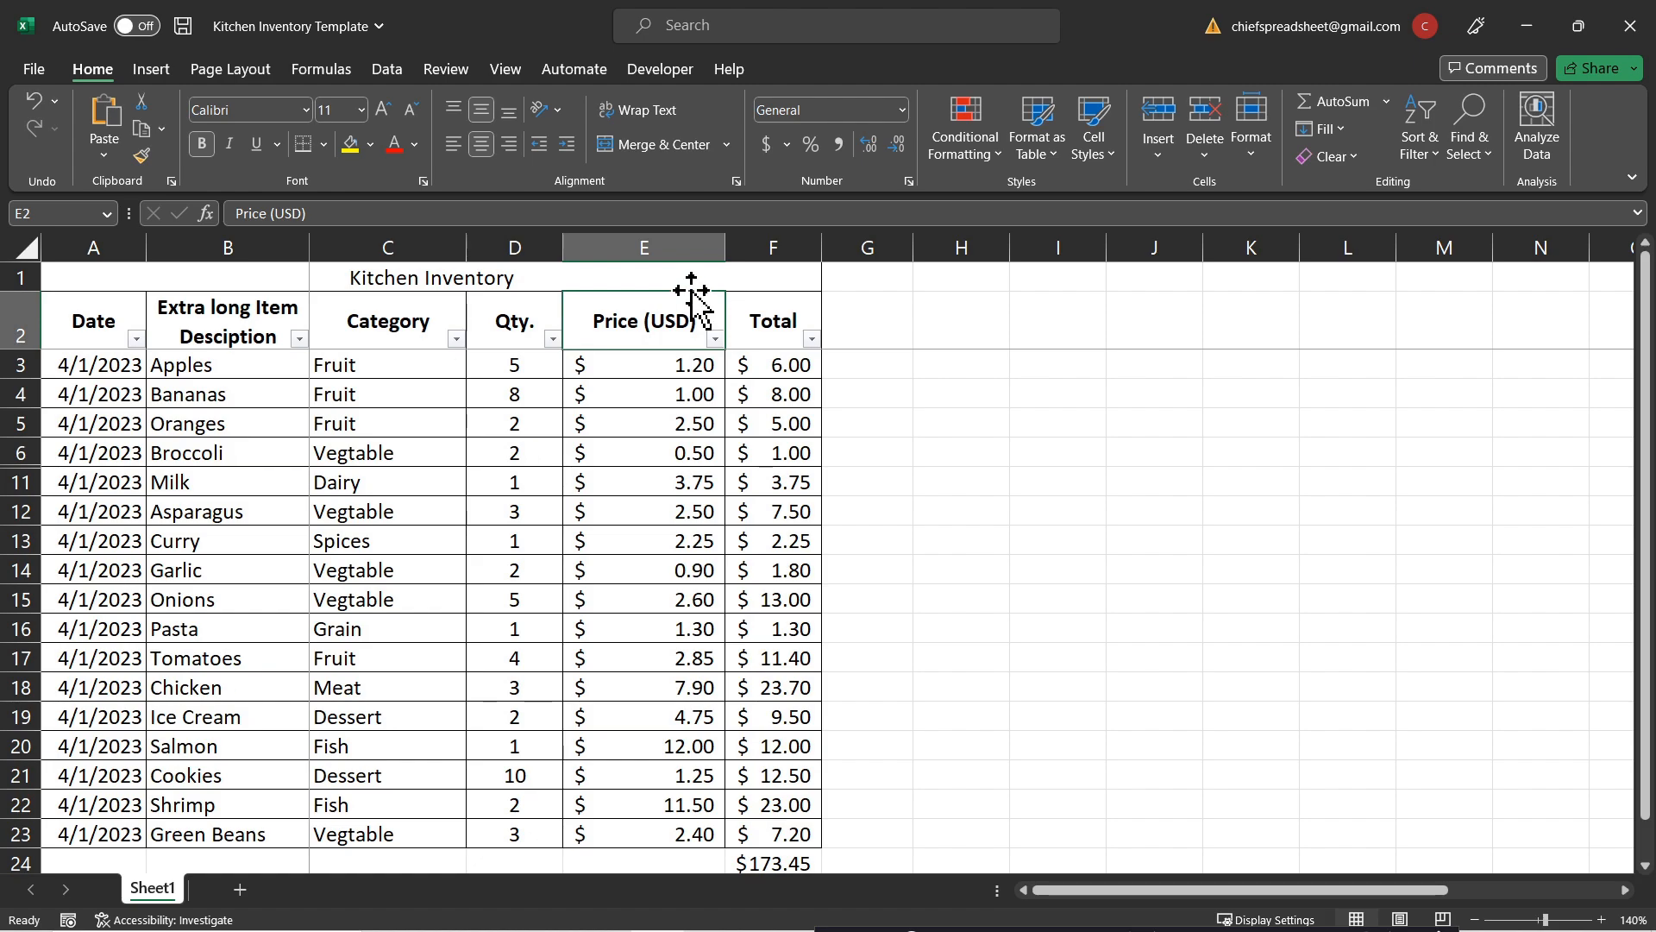
# Step: Wrap the 'Price (USD)' header in E2 onto two lines and narrow column E
pyautogui.click(632, 119)
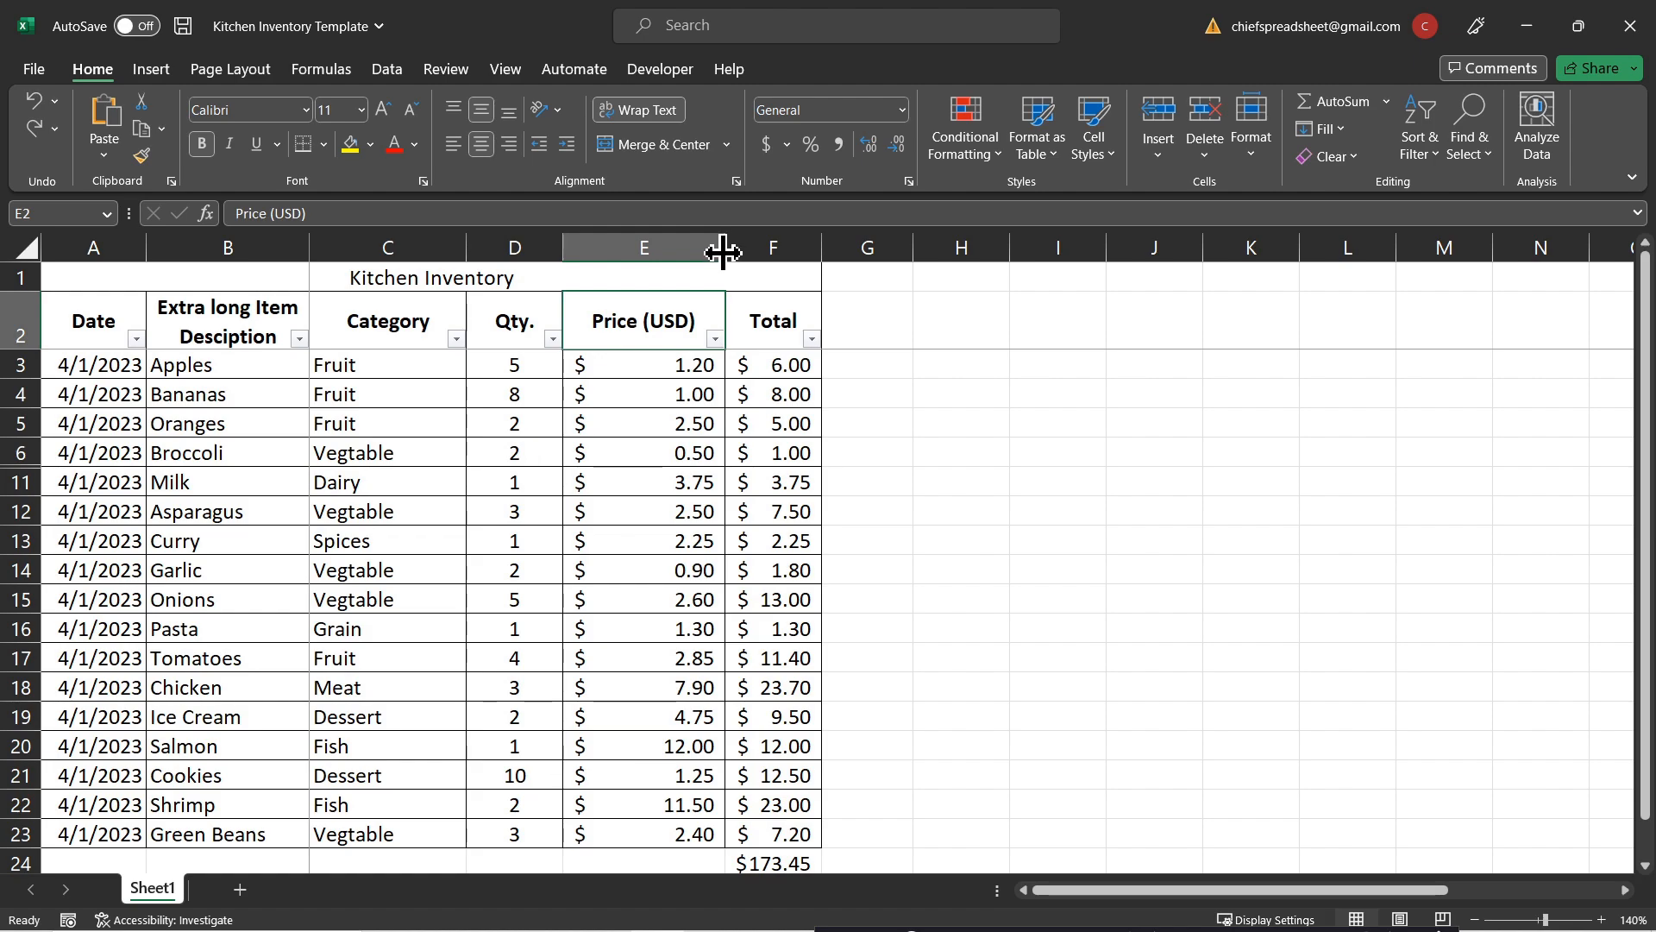
pyautogui.moveTo(727, 246); pyautogui.dragTo(649, 246)
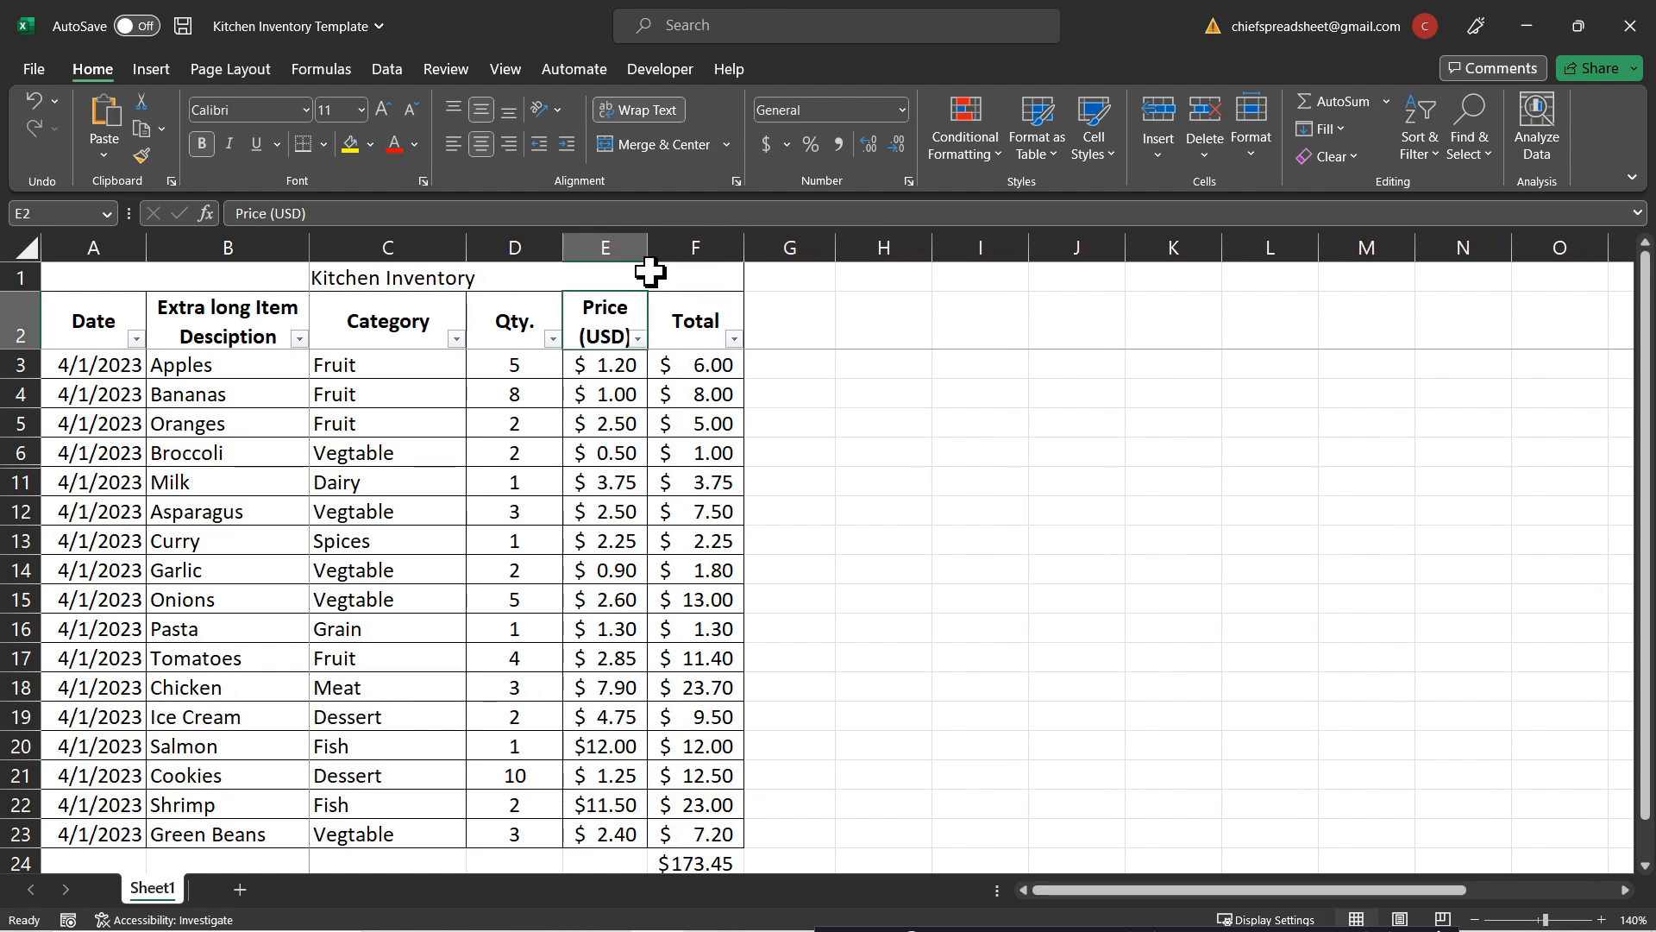
pyautogui.click(678, 335)
pyautogui.click(623, 320)
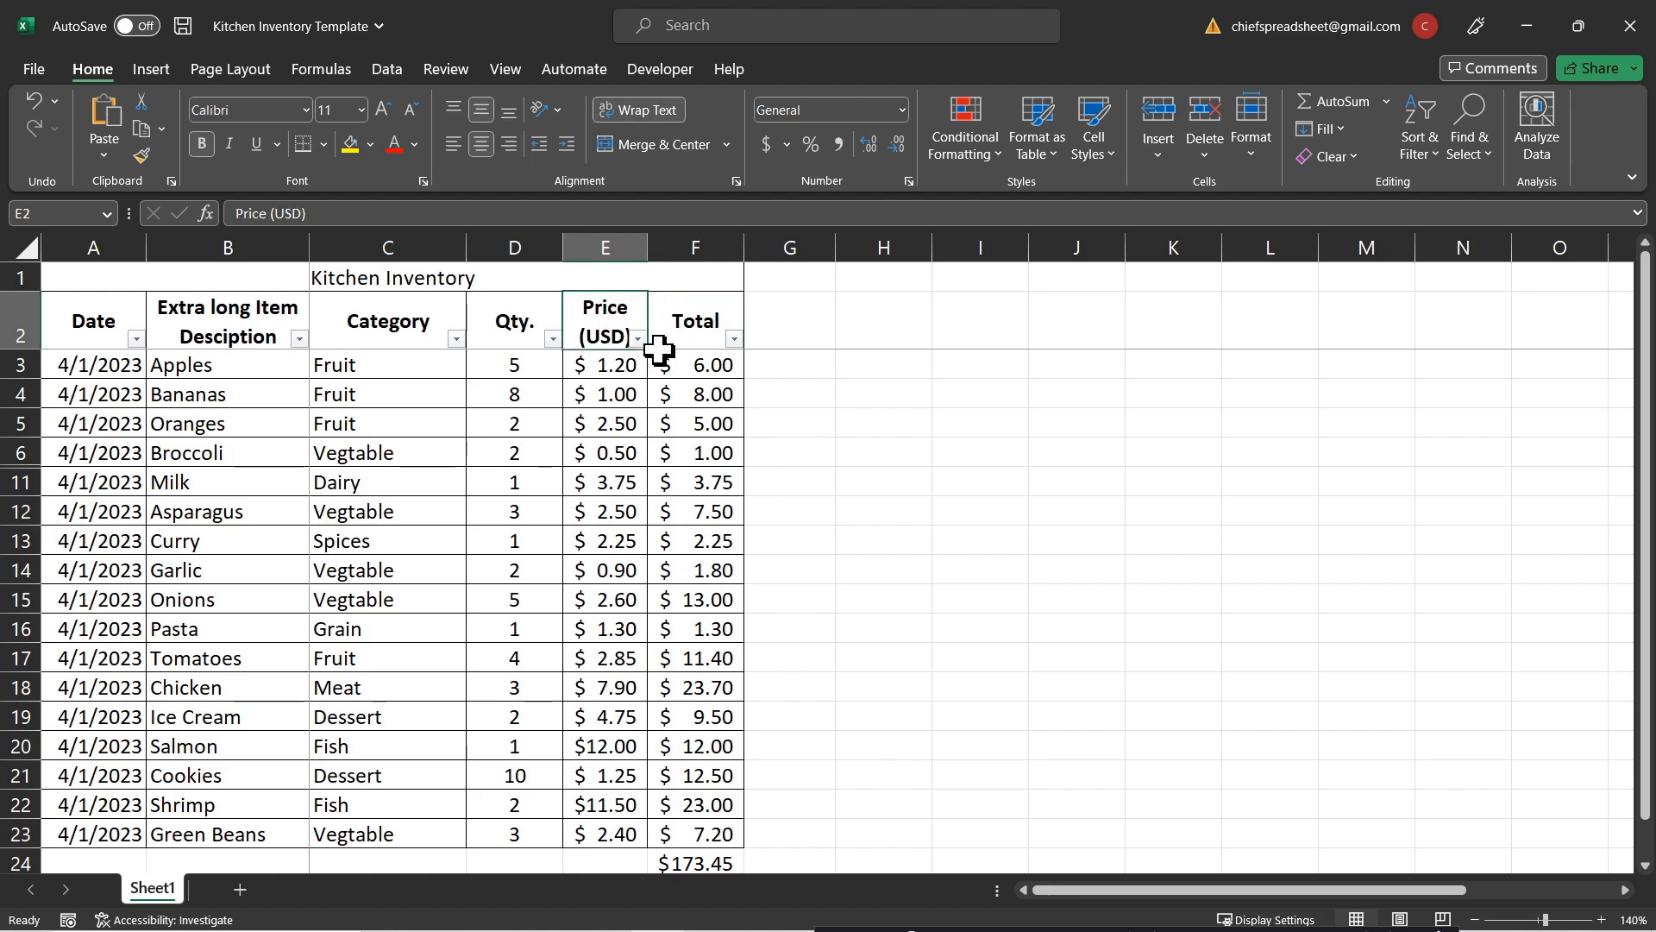
pyautogui.scroll(-1, 655, 347)
pyautogui.scroll(1, 636, 373)
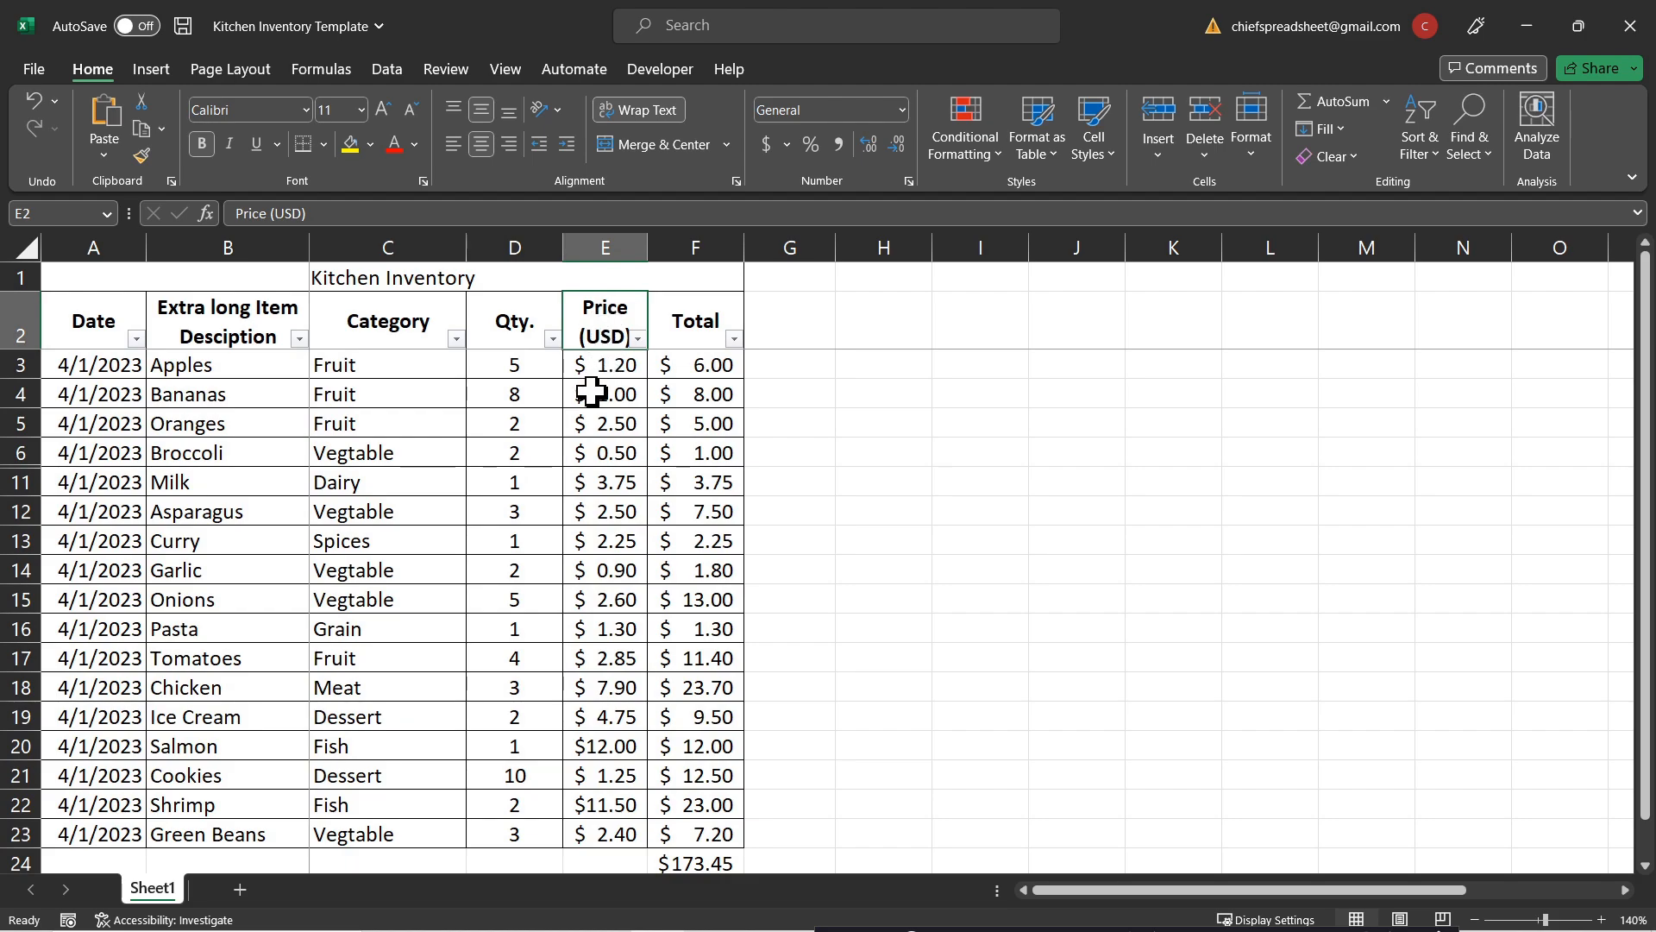
pyautogui.scroll(-3, 599, 380)
pyautogui.scroll(3, 608, 552)
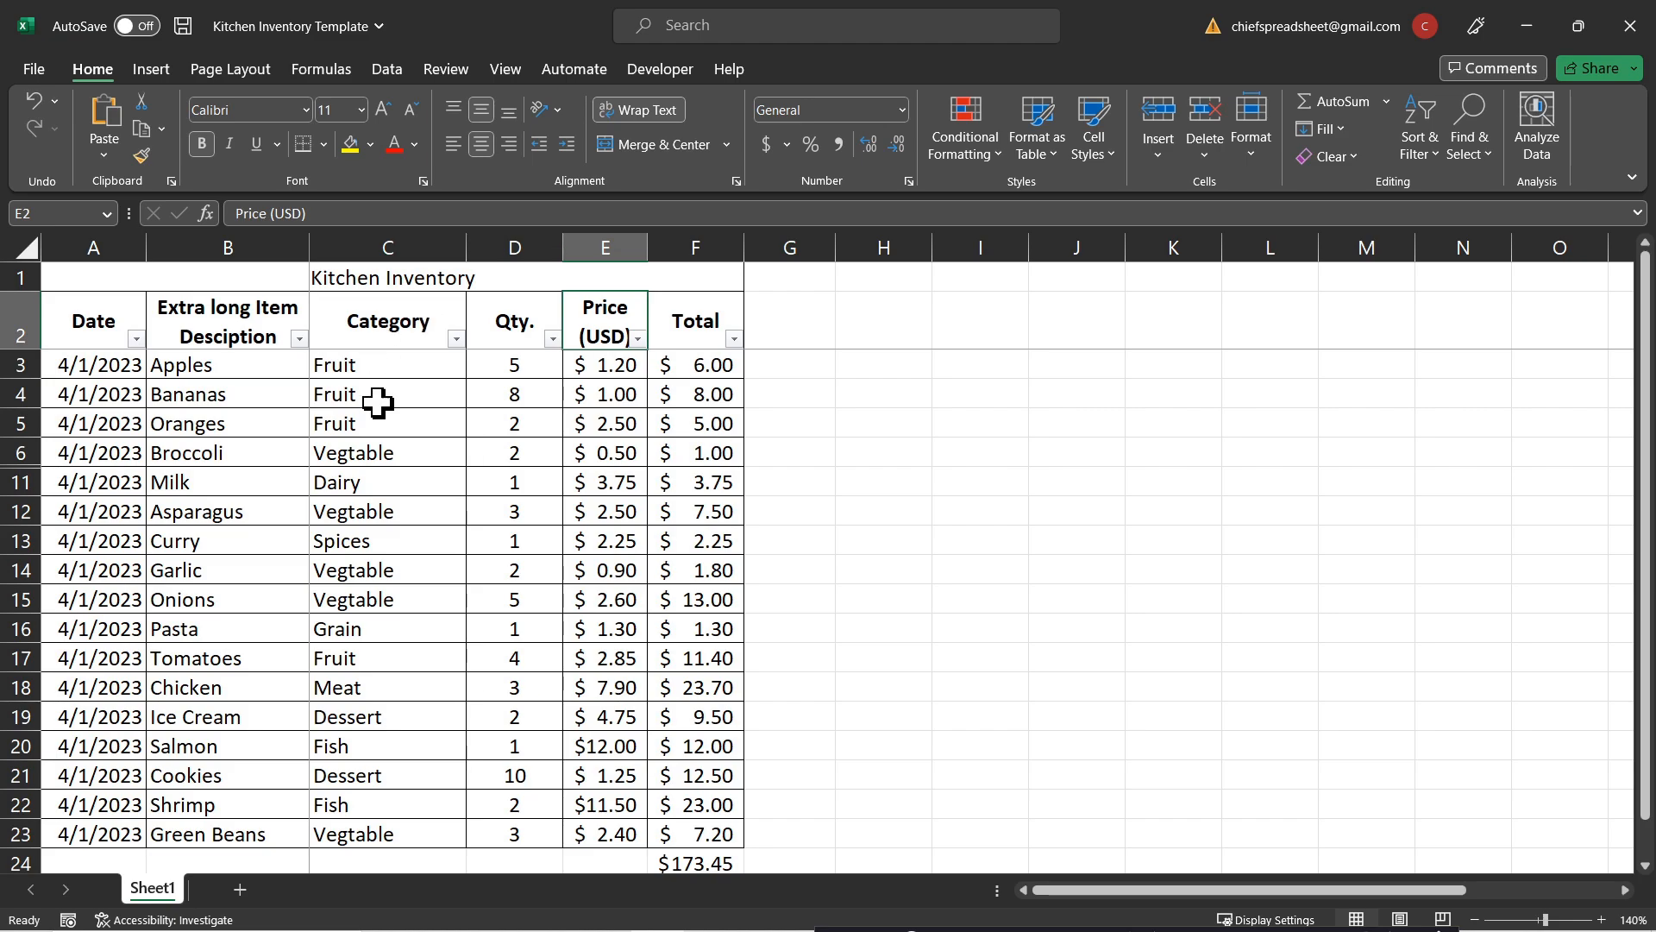
# Step: Append 'eabnejbva' to the Oranges entry in B5
pyautogui.doubleClick(249, 428)
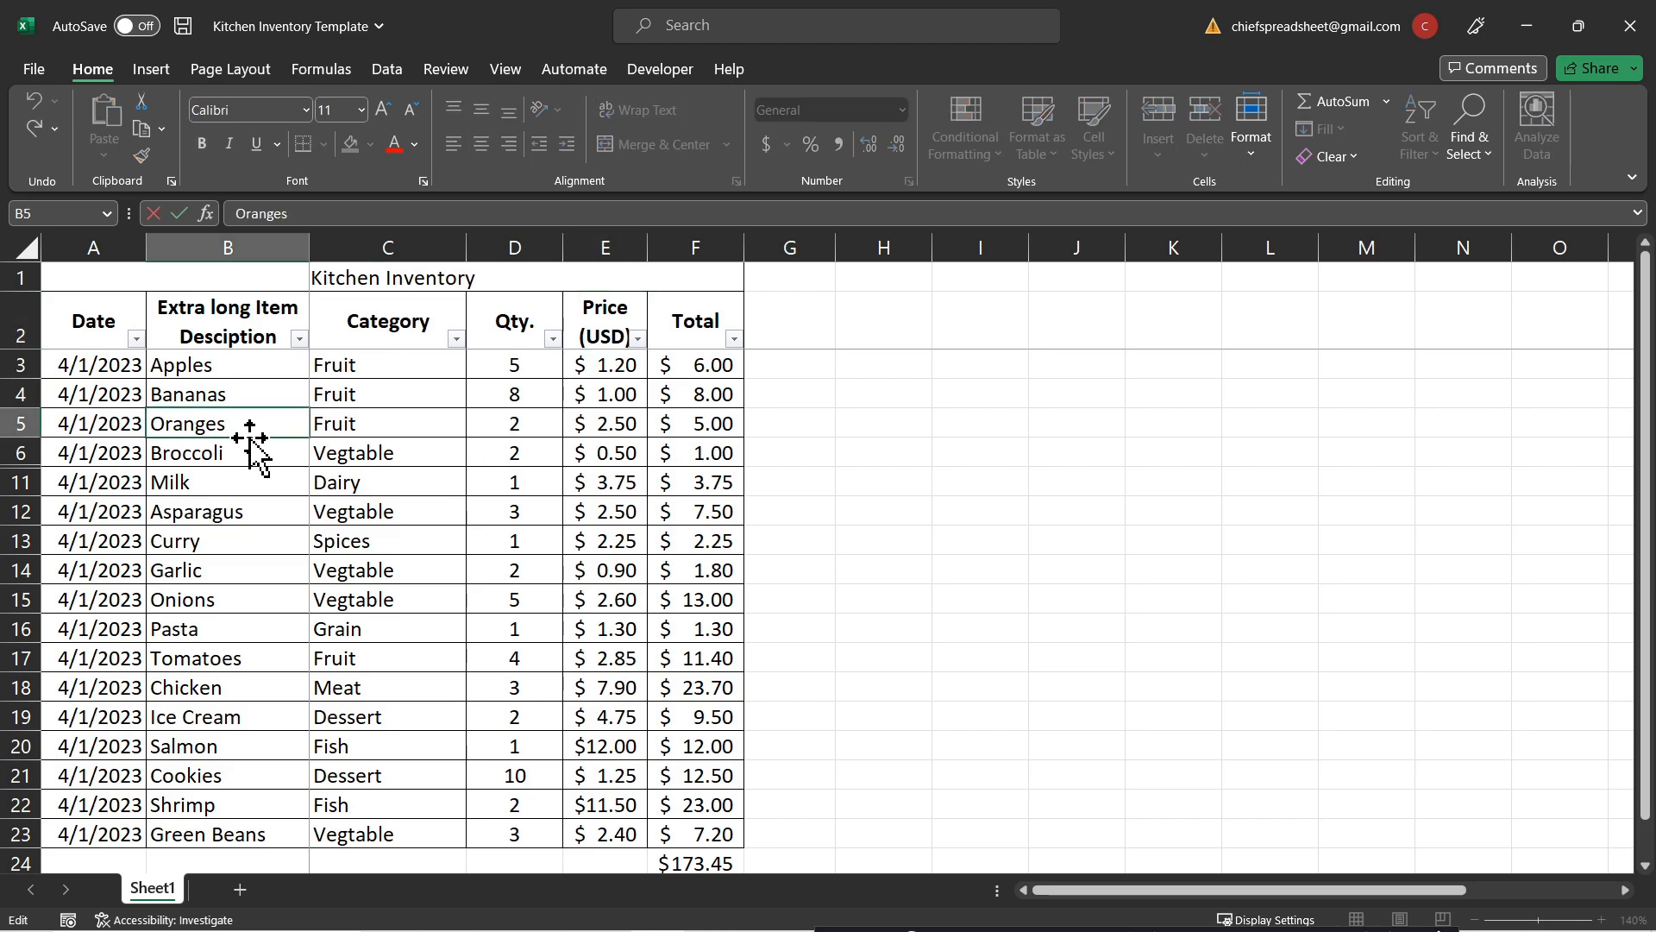
pyautogui.write('eabnejbvaivjej;a')
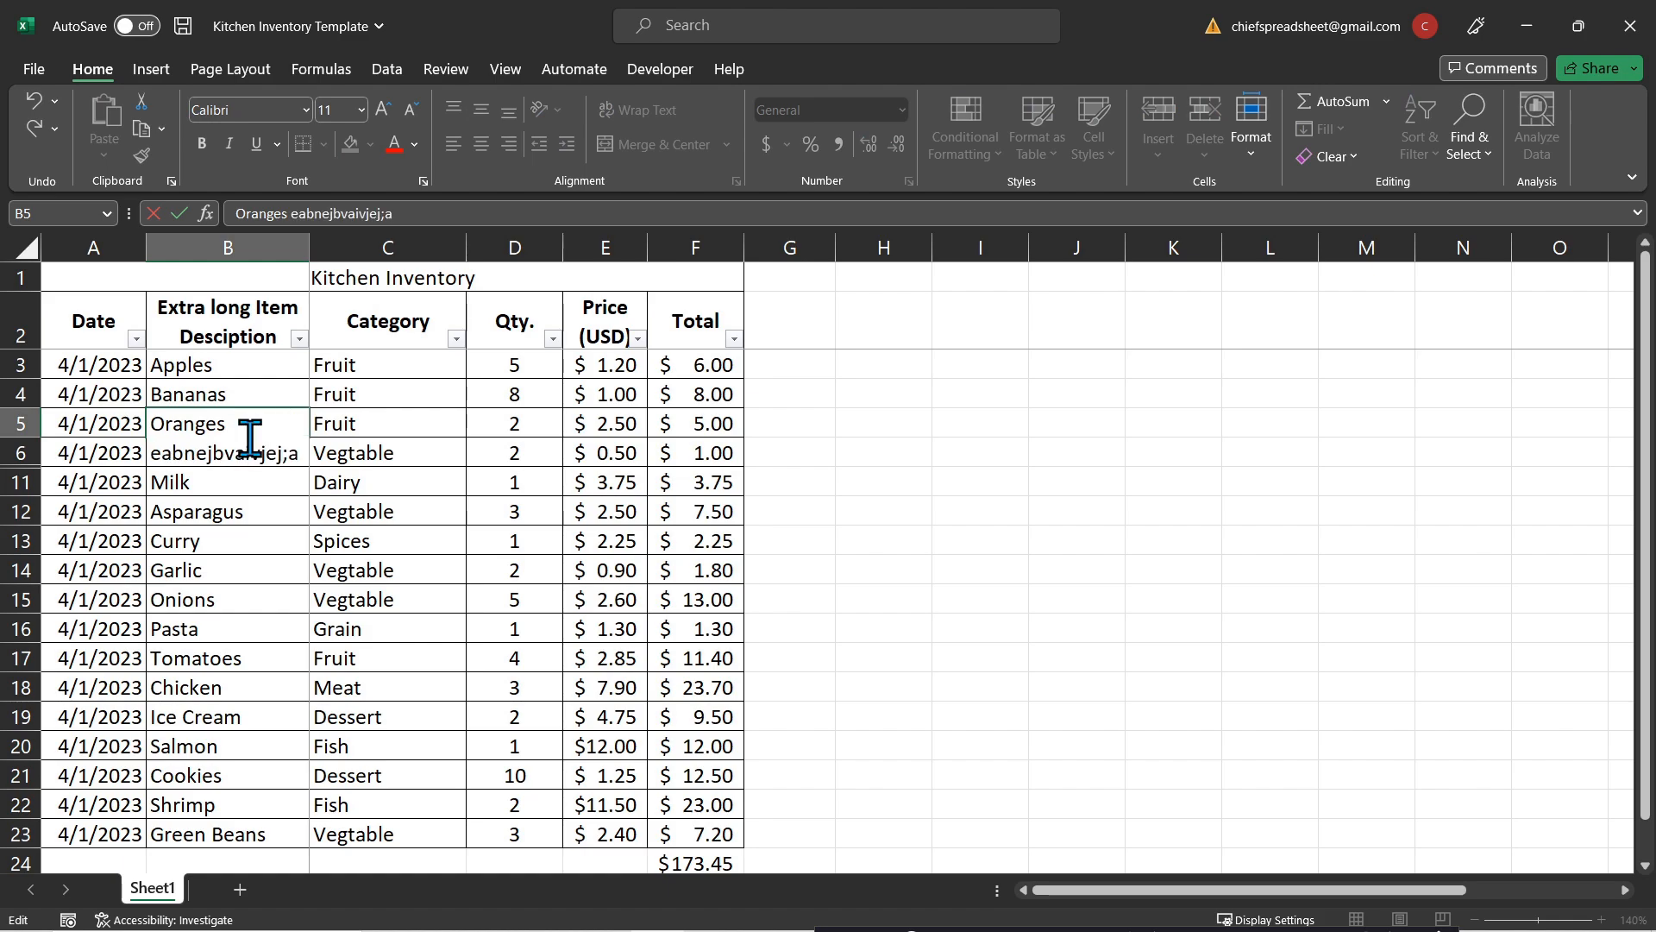
pyautogui.press('Return')
# Step: Apply Wrap Text to B5, then undo it so the entry stays on one line
pyautogui.click(272, 416)
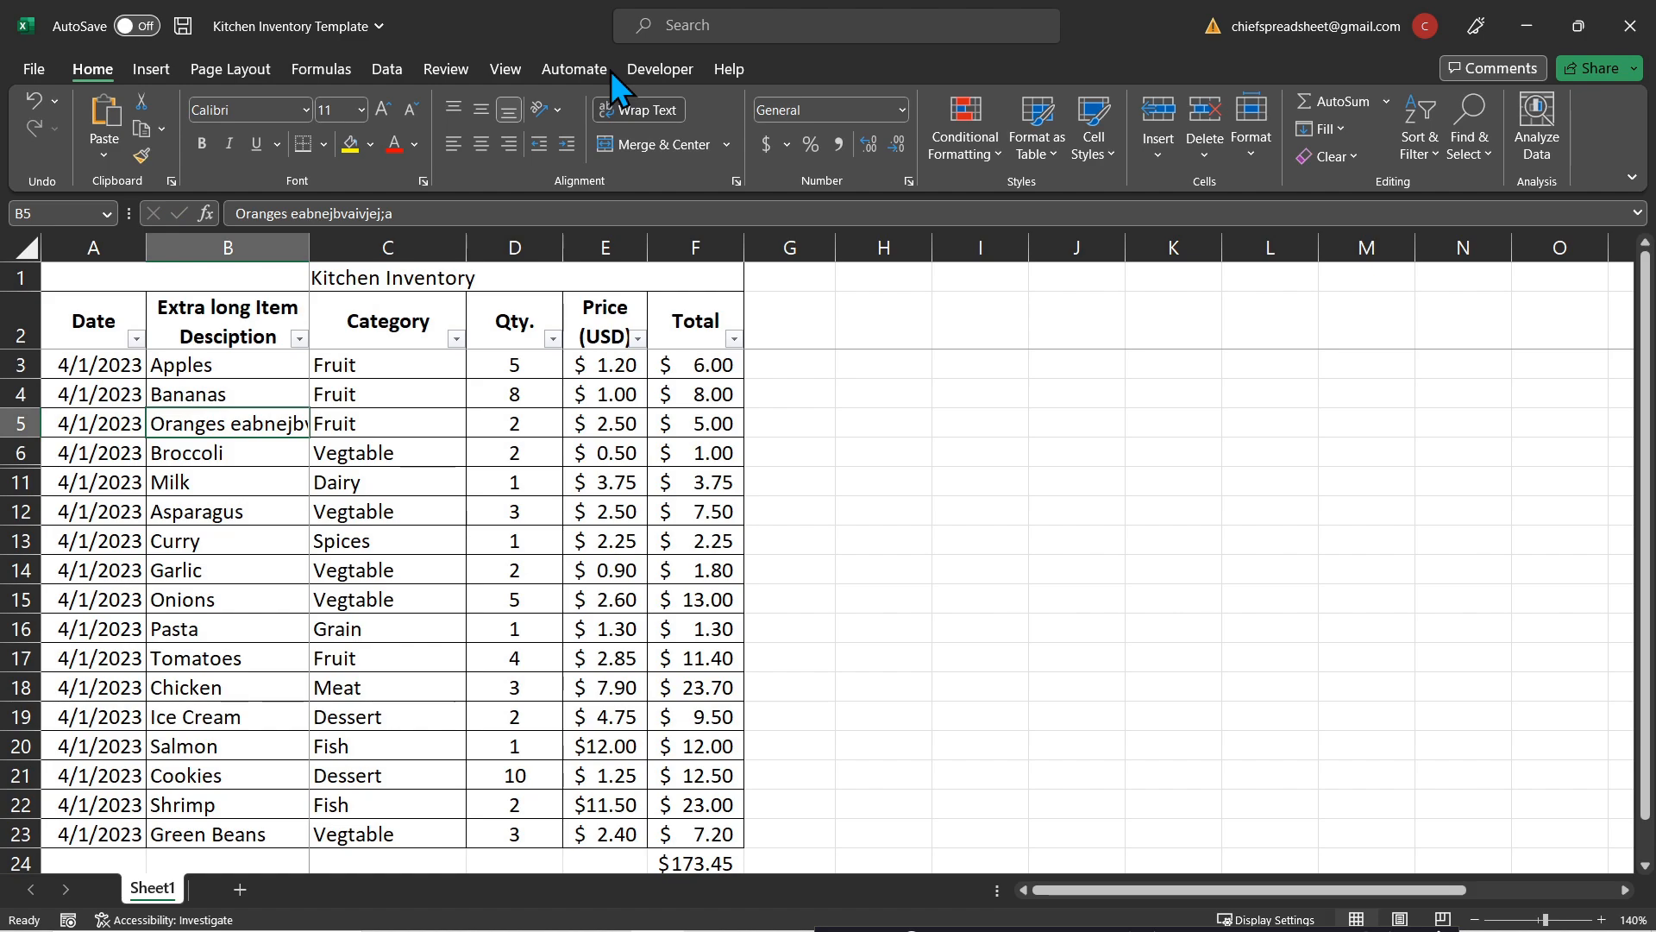
pyautogui.click(637, 109)
pyautogui.click(396, 400)
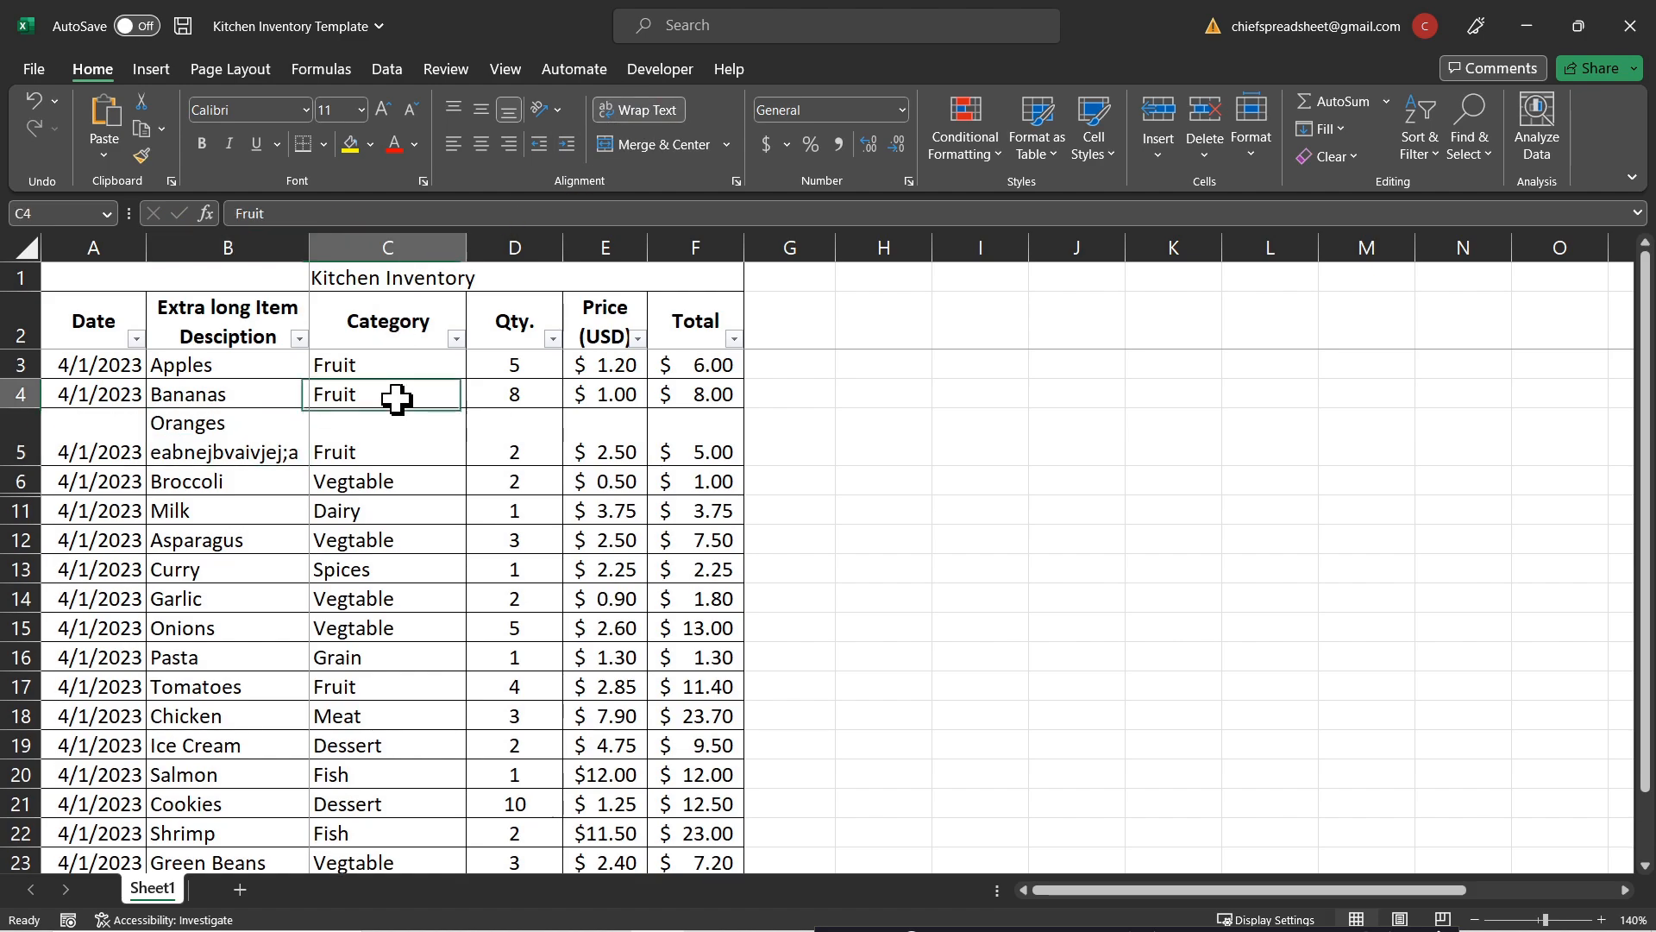
pyautogui.click(241, 459)
pyautogui.click(415, 436)
pyautogui.click(244, 446)
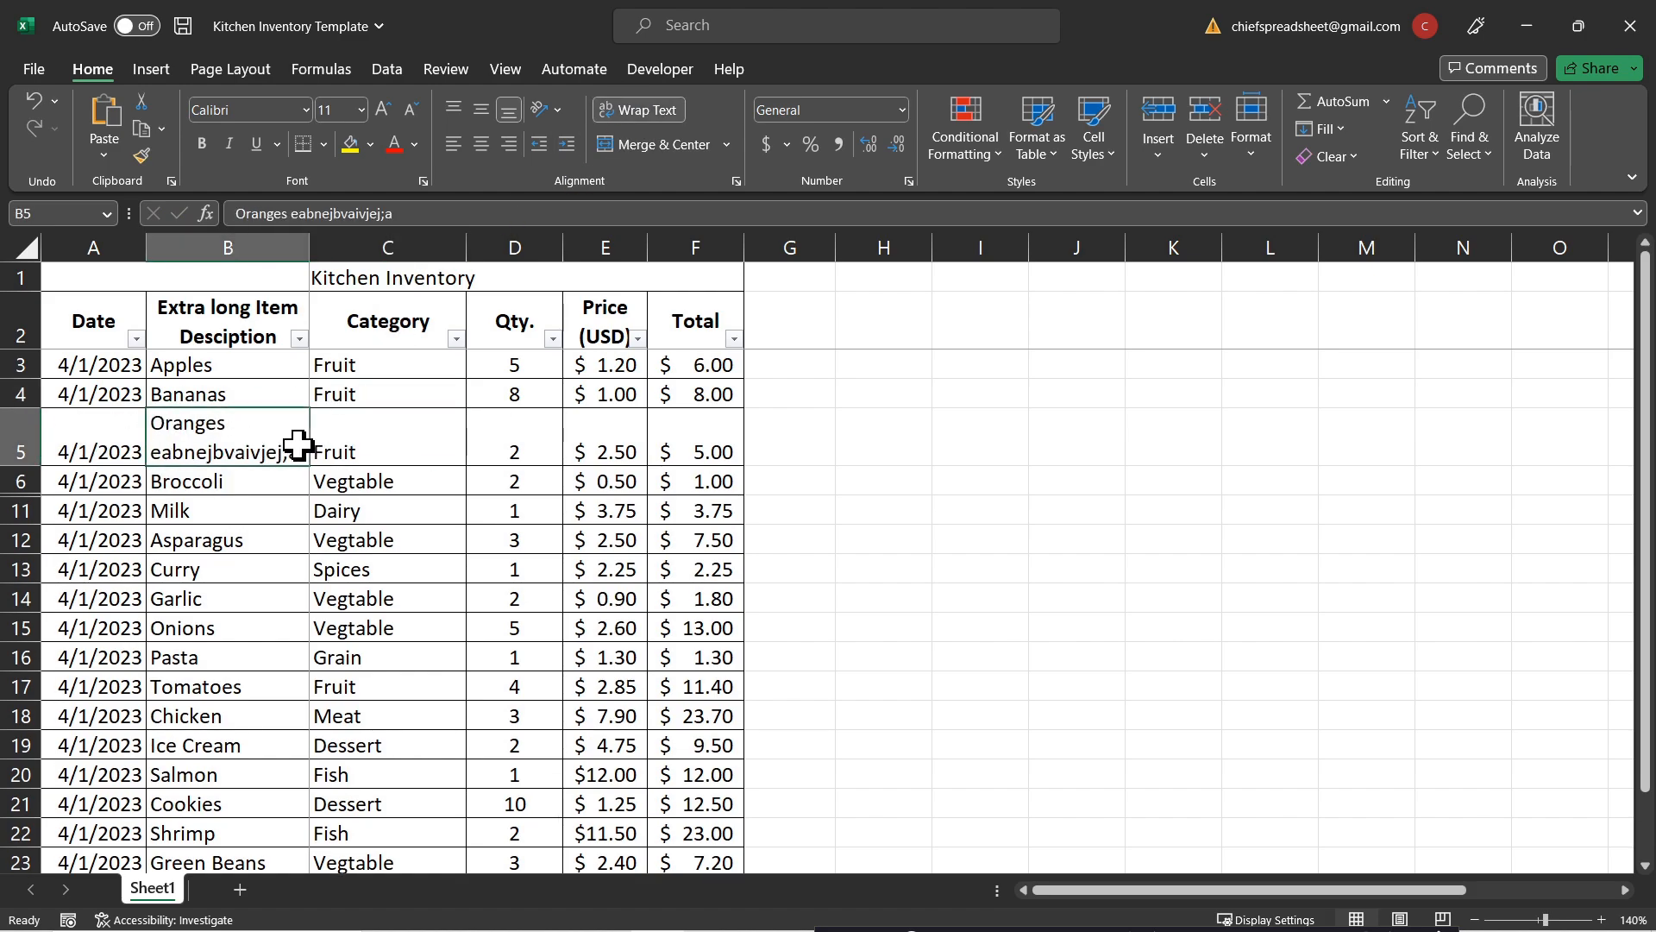
pyautogui.click(265, 541)
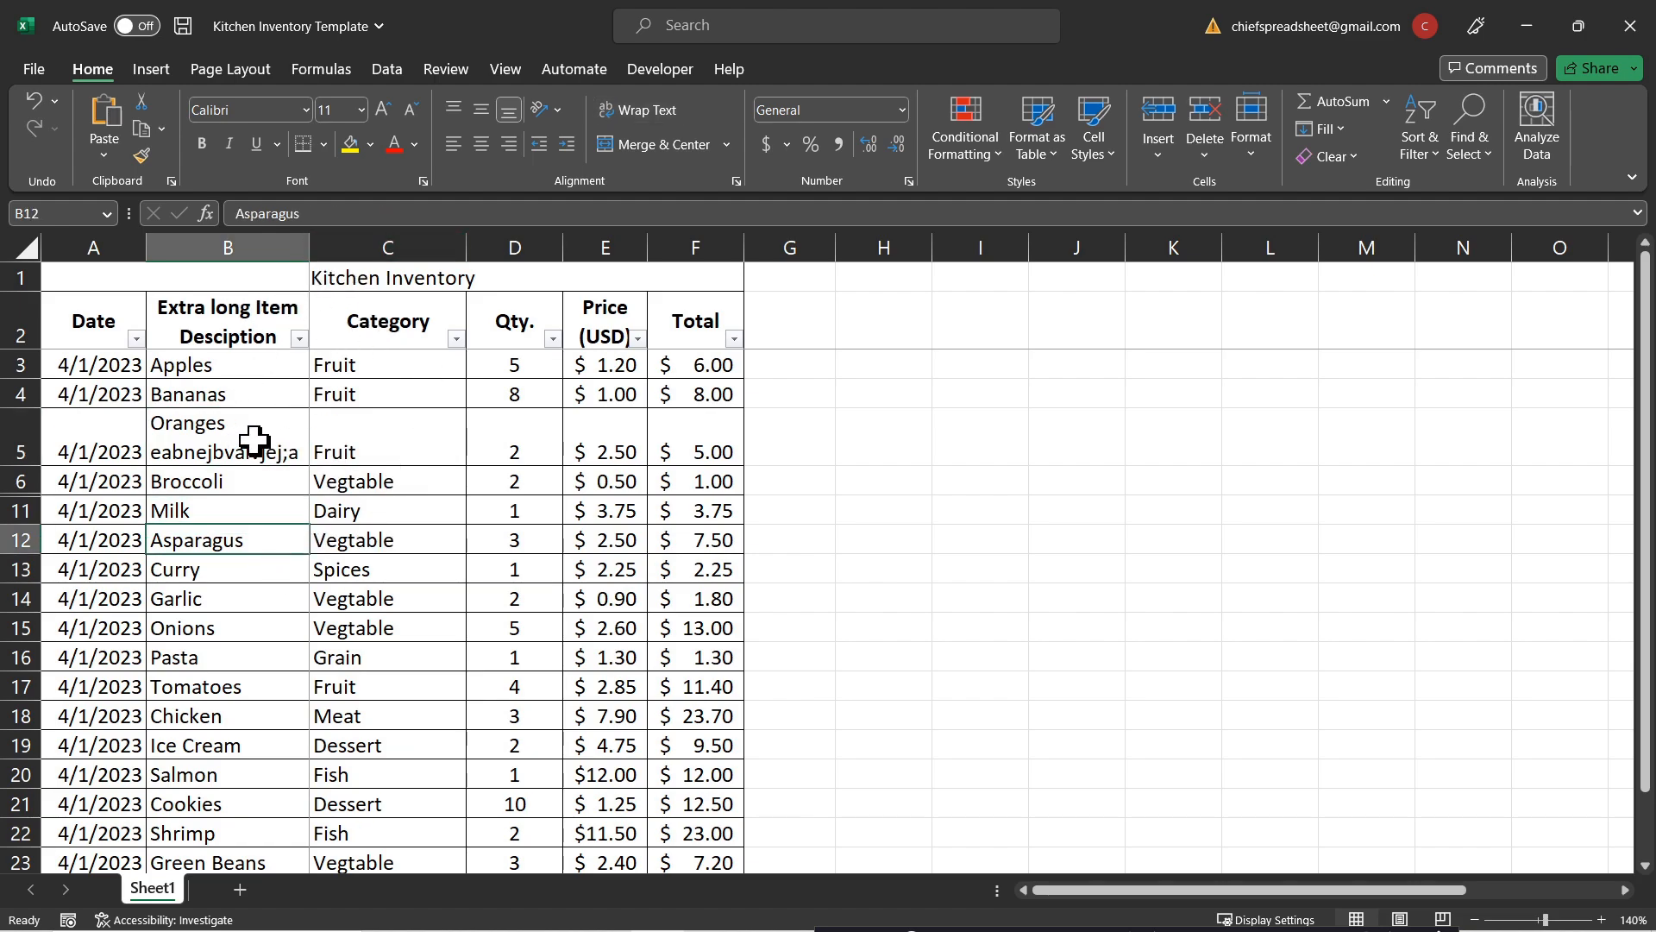
pyautogui.hotkey('ctrl', 'z')
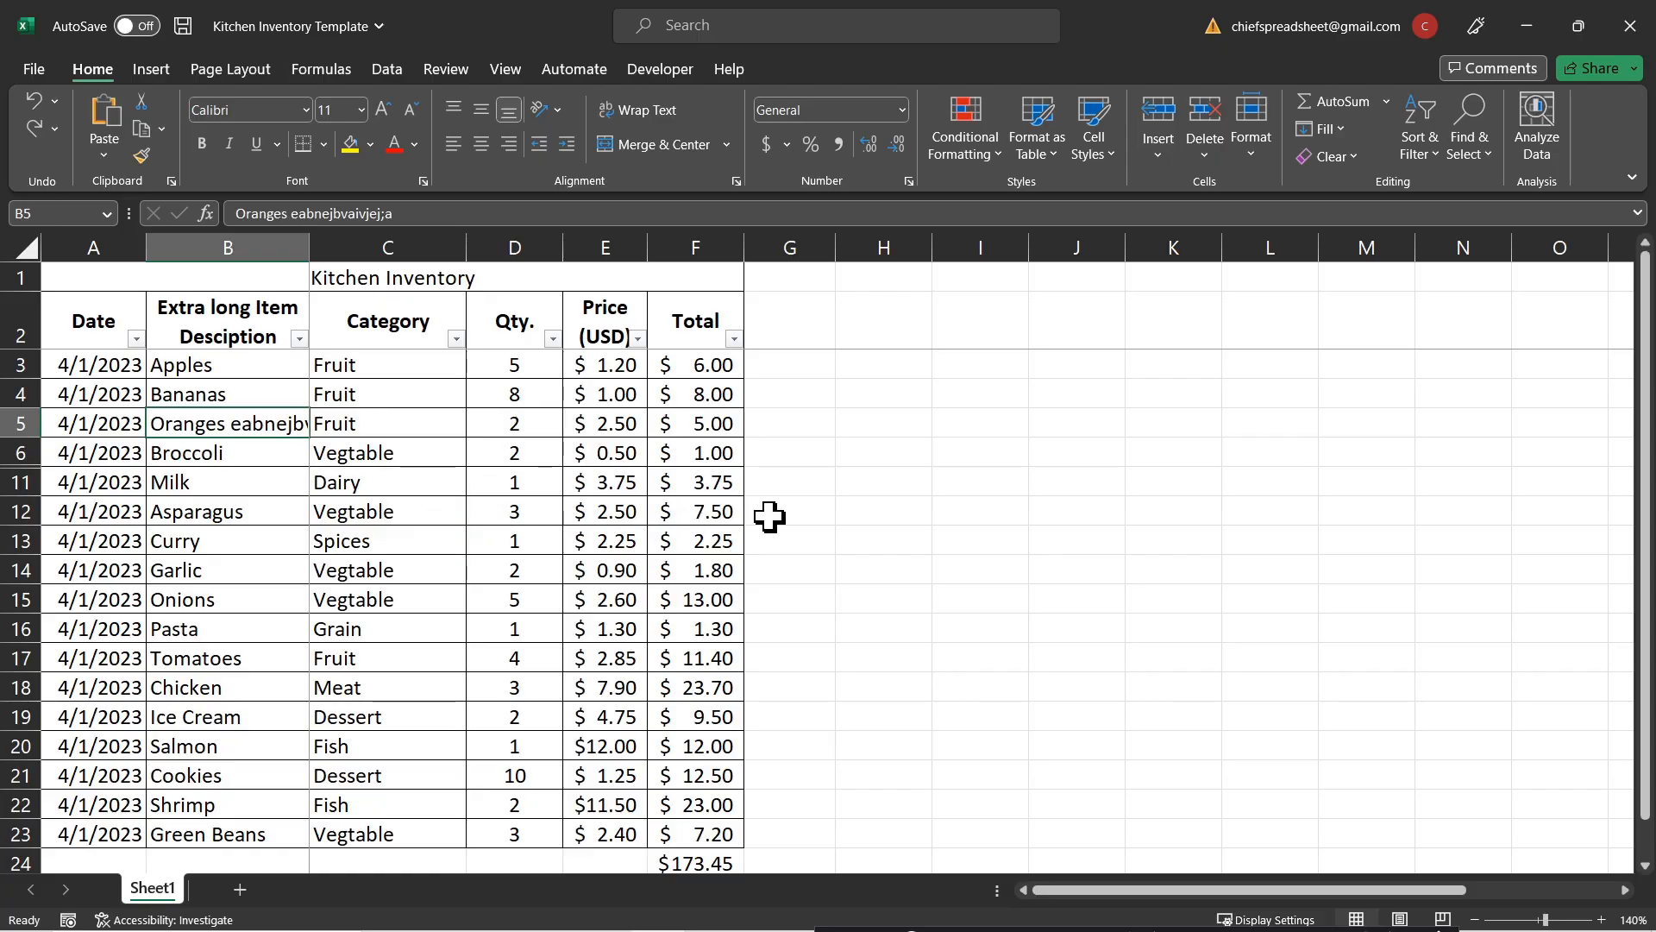
pyautogui.click(815, 511)
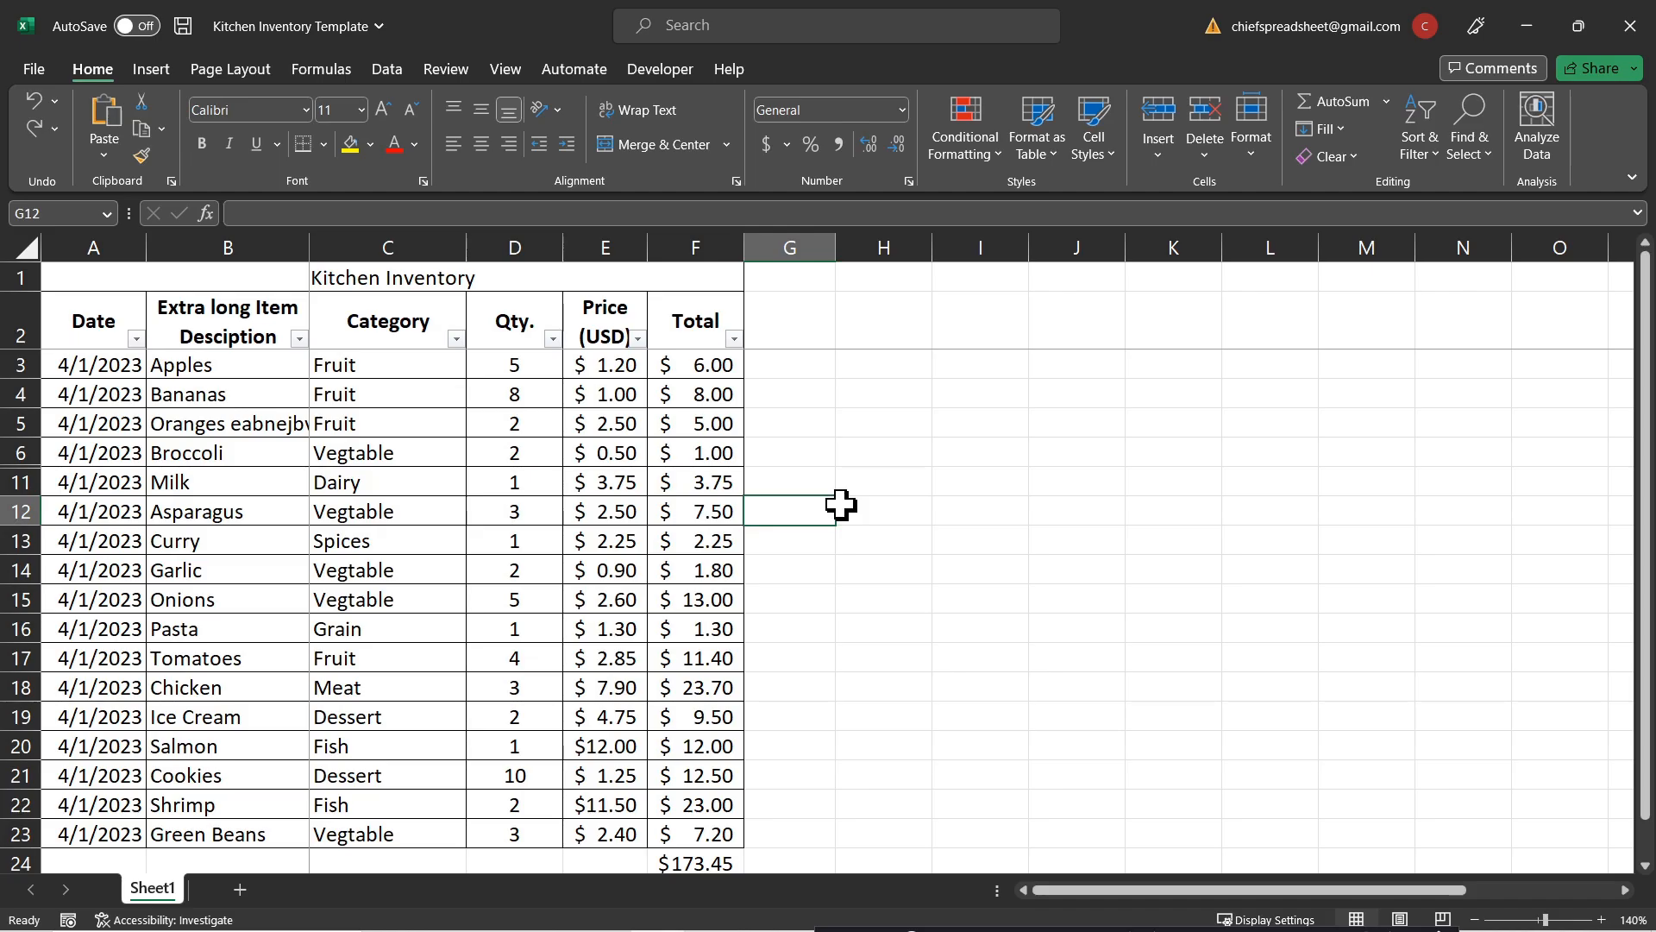